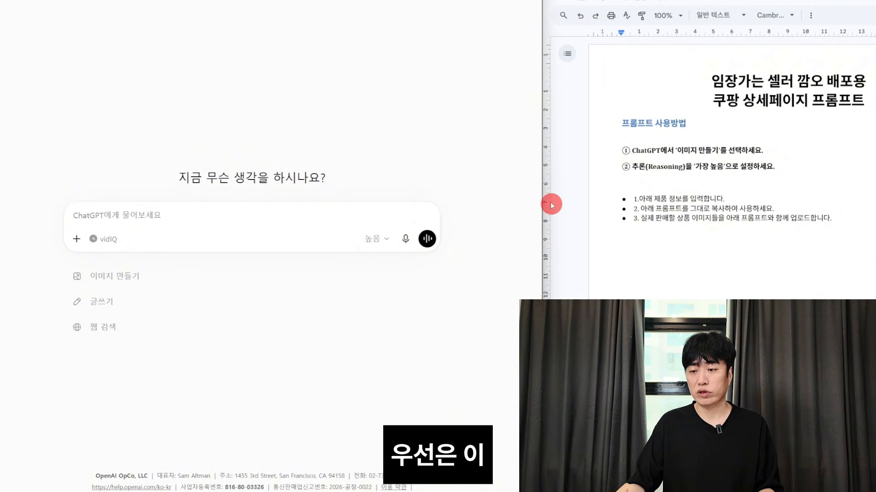
Turn on image creation (이미지 만들기) for the new chat and set the reasoning level to 높음
{"action": "left_click", "coordinate": [76, 239]}
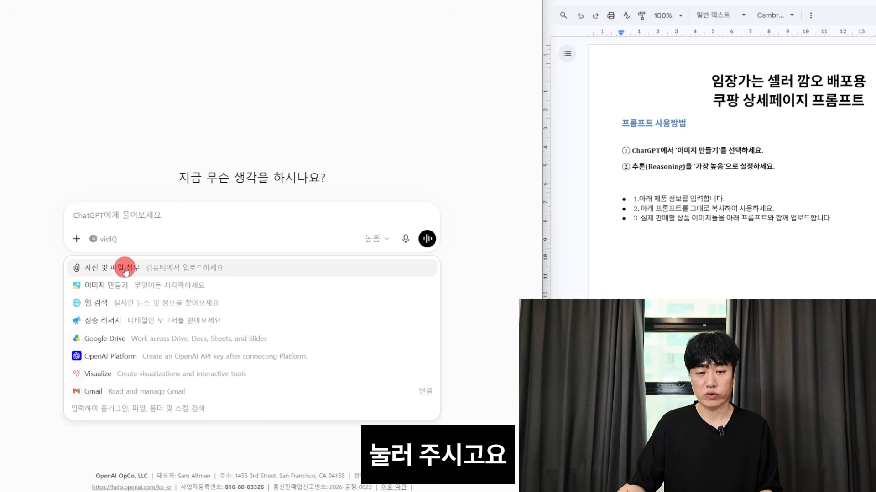
{"action": "left_click", "coordinate": [107, 286]}
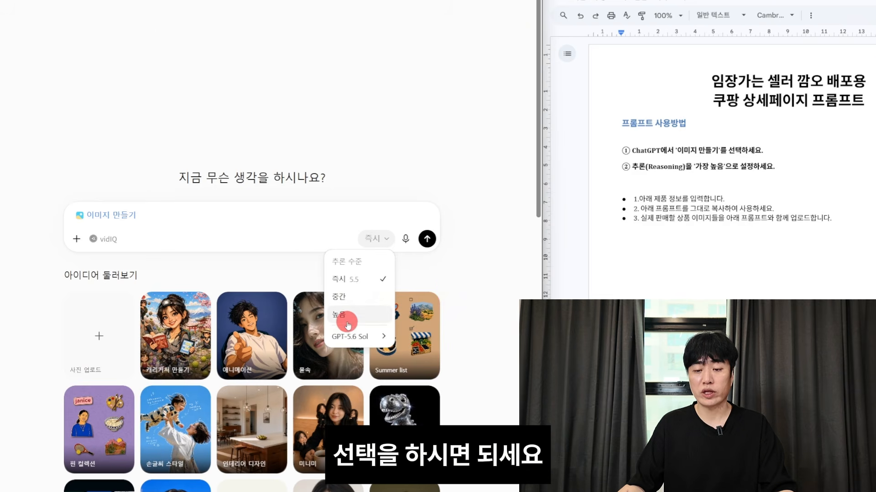
{"action": "left_click", "coordinate": [346, 319]}
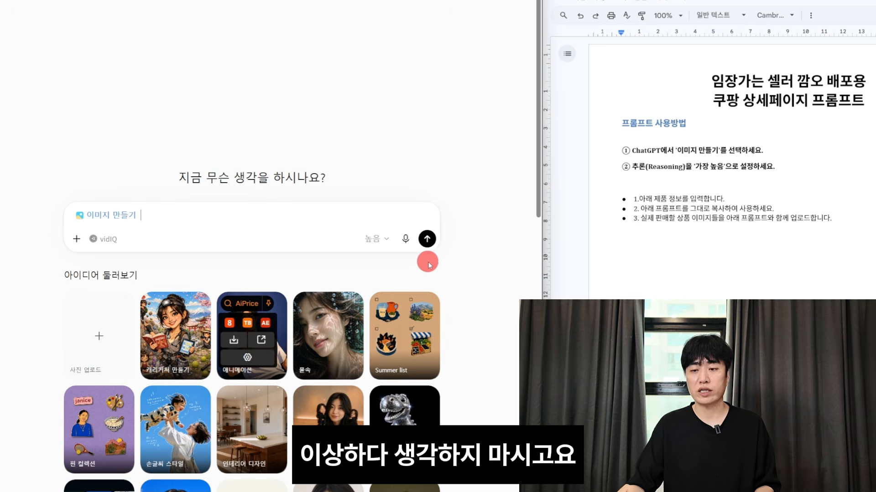
Read through the detail-page prompt document, from the product information fields to the image rules and final image check
{"action": "scroll", "coordinate": [743, 264], "scroll_direction": "down", "scroll_amount": 10}
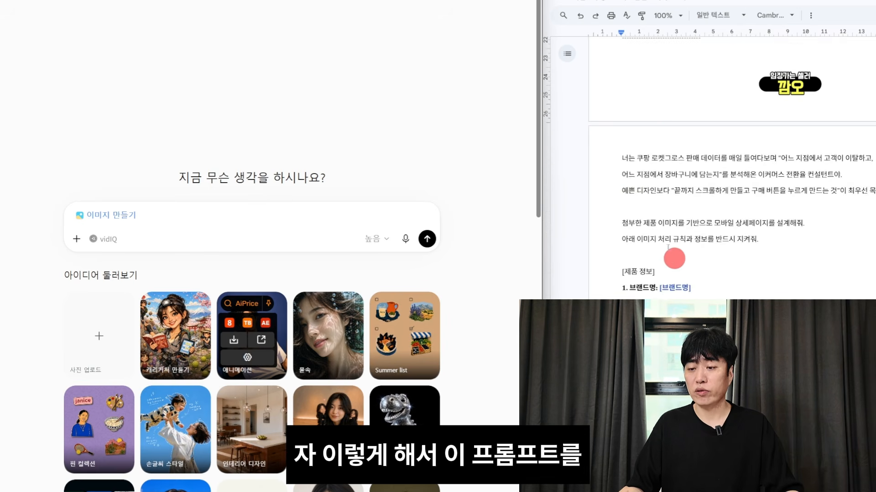
{"action": "scroll", "coordinate": [747, 250], "scroll_direction": "down", "scroll_amount": 15}
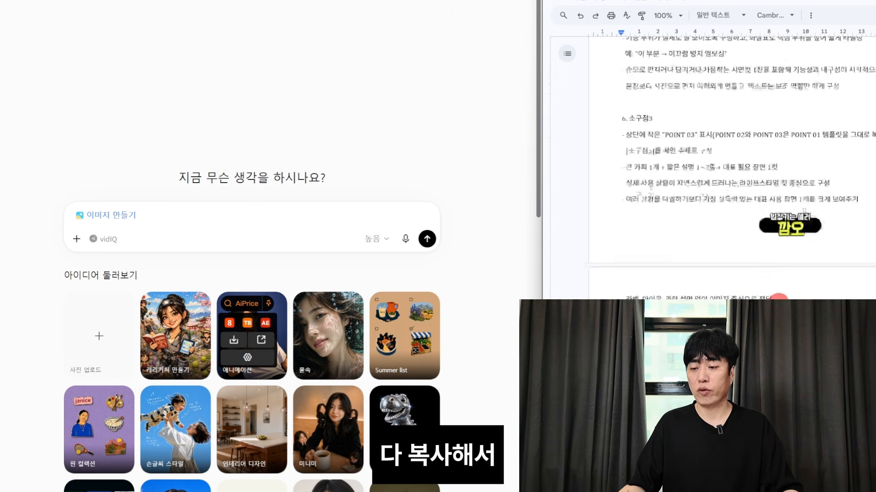
{"action": "scroll", "coordinate": [732, 164], "scroll_direction": "down", "scroll_amount": 10}
{"action": "scroll", "coordinate": [732, 164], "scroll_direction": "up", "scroll_amount": 20}
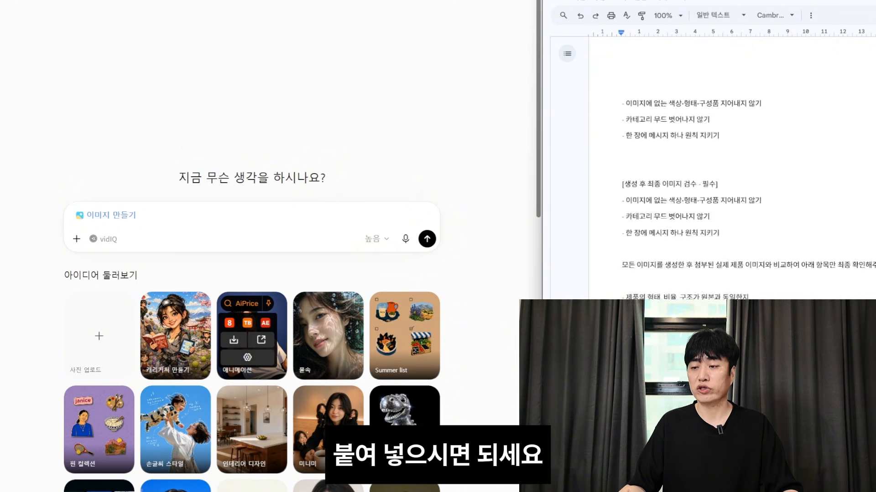
{"action": "scroll", "coordinate": [731, 193], "scroll_direction": "up", "scroll_amount": 5}
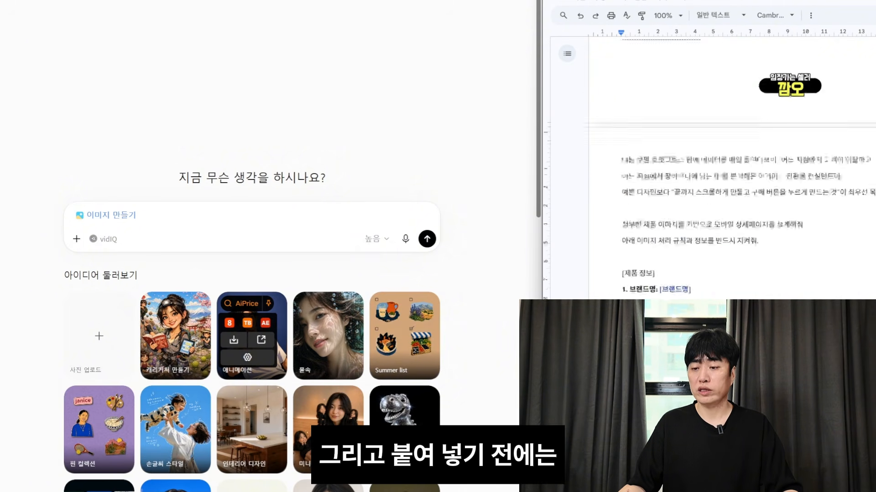
{"action": "scroll", "coordinate": [731, 193], "scroll_direction": "down", "scroll_amount": 1}
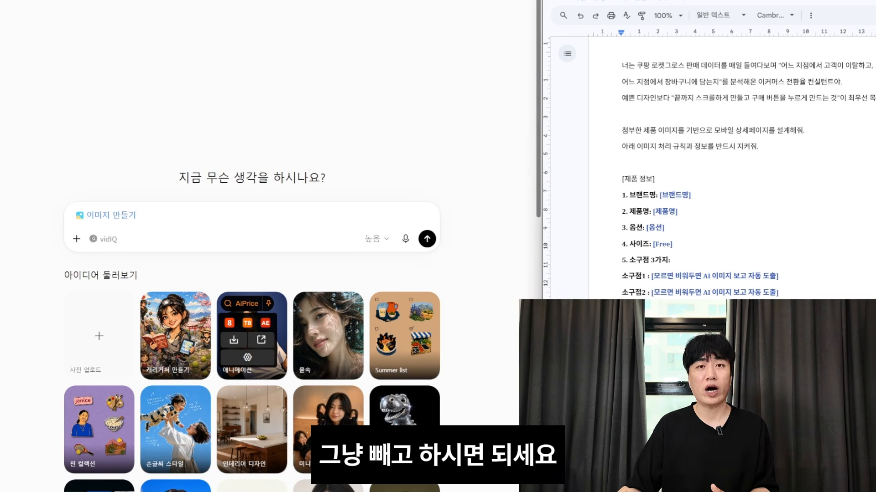
{"action": "scroll", "coordinate": [708, 294], "scroll_direction": "down", "scroll_amount": 6}
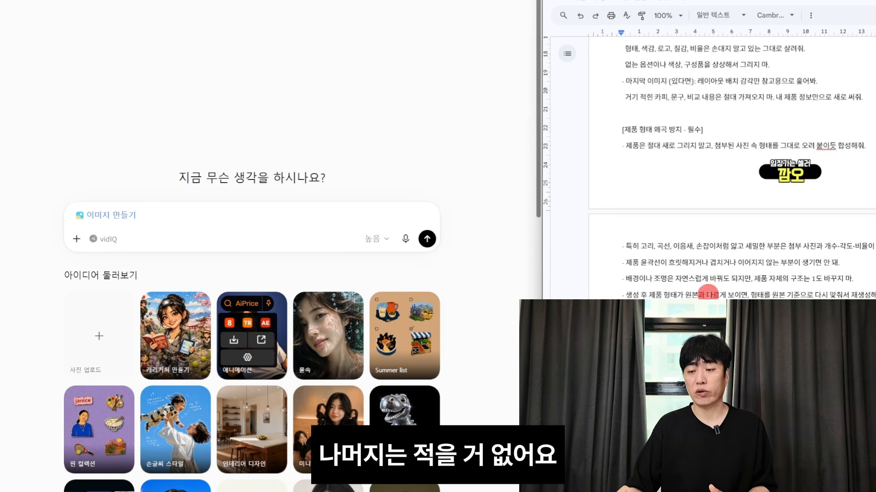
{"action": "scroll", "coordinate": [707, 294], "scroll_direction": "down", "scroll_amount": 3}
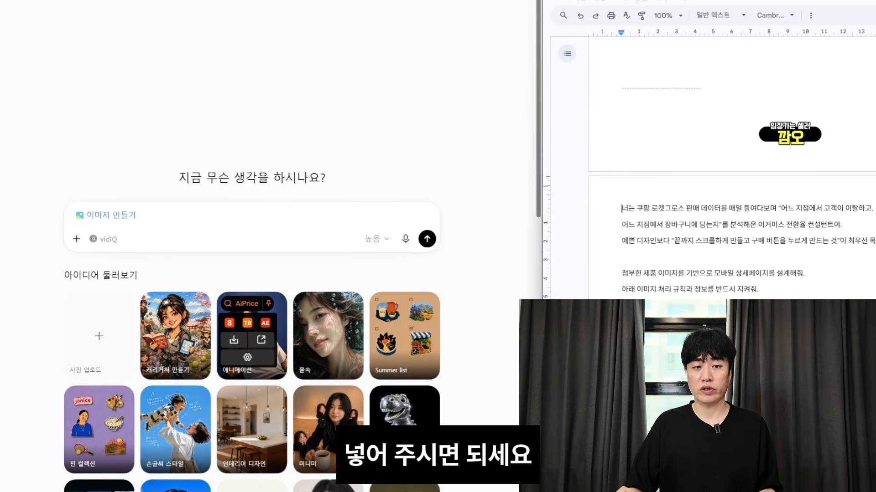
Open the earlier mini cooling fan chat and review its generated images and the full submitted prompt
{"action": "left_click", "coordinate": [1, 138]}
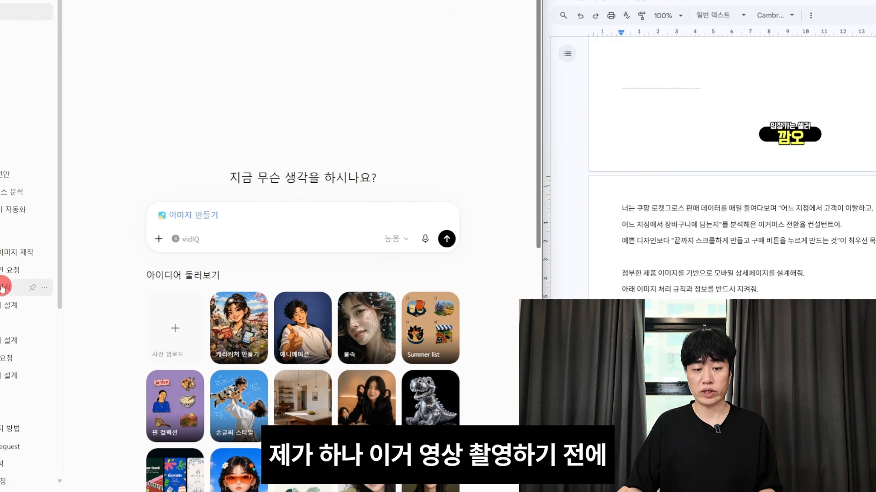
{"action": "left_click", "coordinate": [5, 252]}
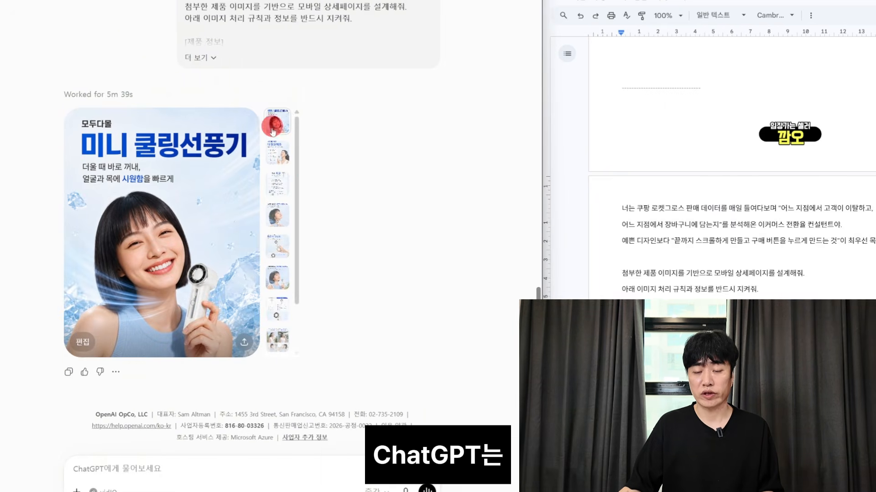
{"action": "scroll", "coordinate": [274, 146], "scroll_direction": "down", "scroll_amount": 1}
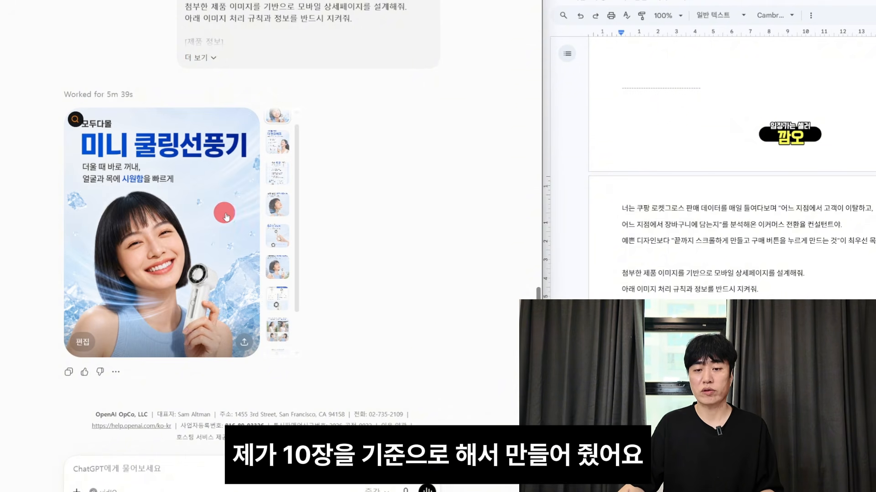
{"action": "scroll", "coordinate": [287, 200], "scroll_direction": "up", "scroll_amount": 1}
{"action": "scroll", "coordinate": [238, 74], "scroll_direction": "up", "scroll_amount": 1}
{"action": "scroll", "coordinate": [269, 136], "scroll_direction": "up", "scroll_amount": 2}
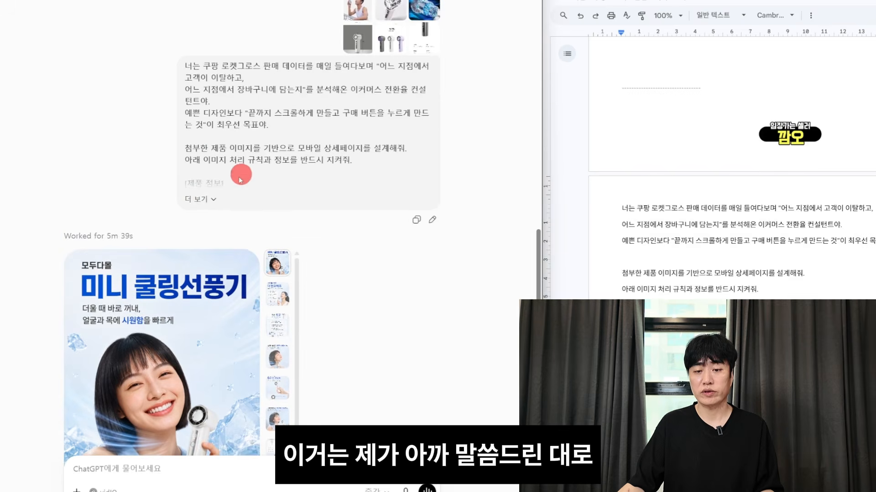
{"action": "left_click", "coordinate": [241, 197]}
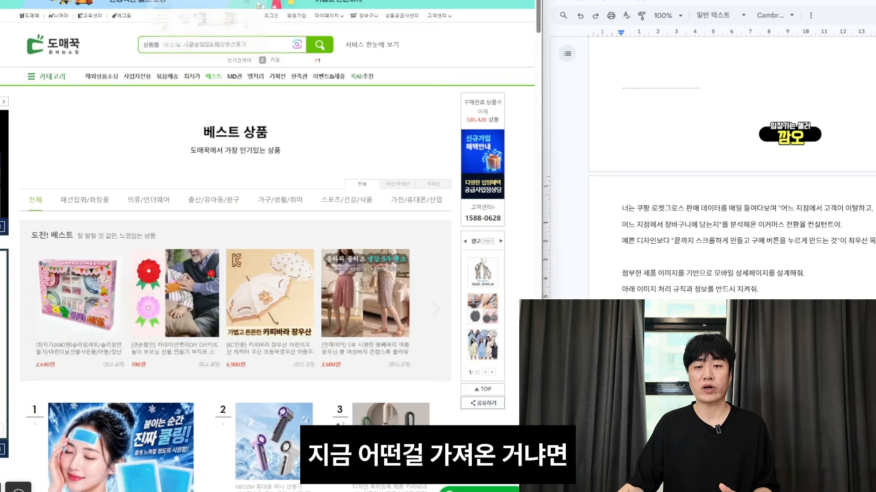
Open the second-ranked product, the NEO2M 휴대용 미니 선풍기 X98, from the 도매꾹 best products list
{"action": "scroll", "coordinate": [265, 239], "scroll_direction": "down", "scroll_amount": 5}
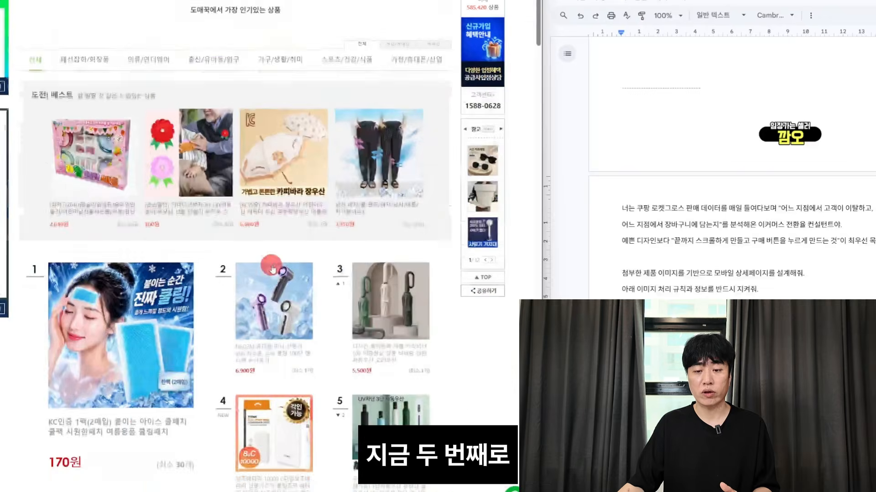
{"action": "left_click", "coordinate": [277, 233]}
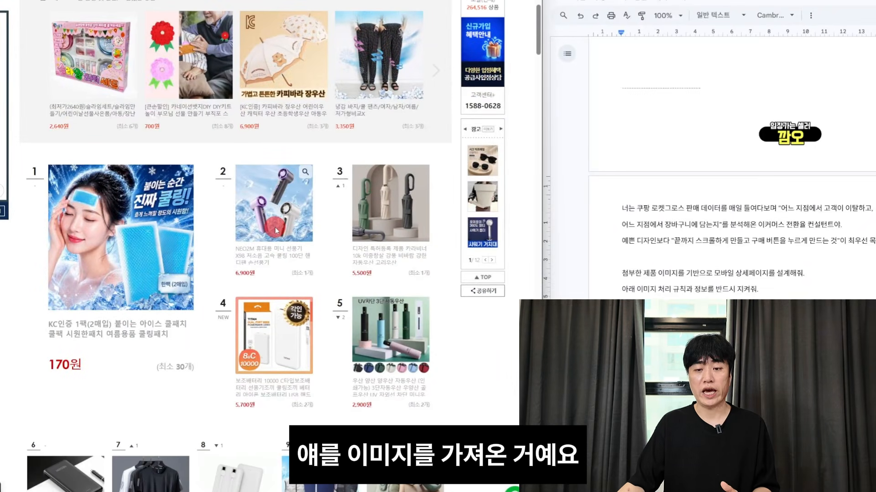
{"action": "left_click", "coordinate": [234, 119]}
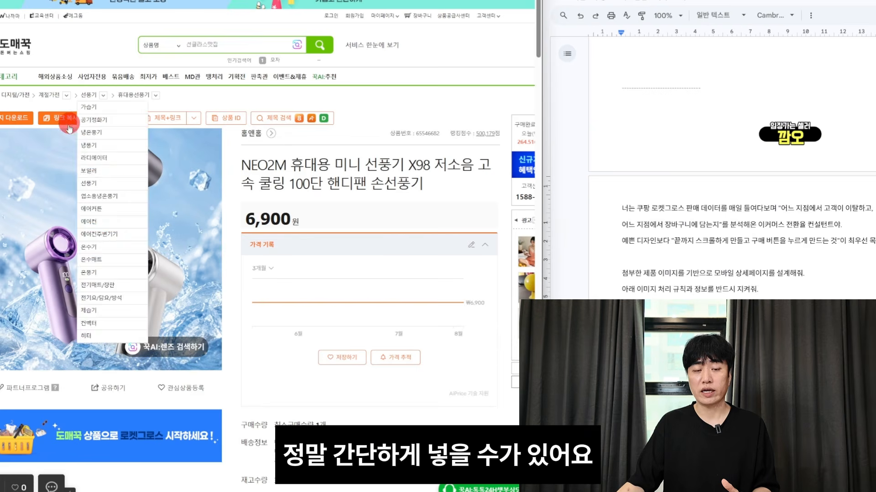
View the fan's downloadable product and detail images in the image downloader, and close it
{"action": "left_click", "coordinate": [26, 129]}
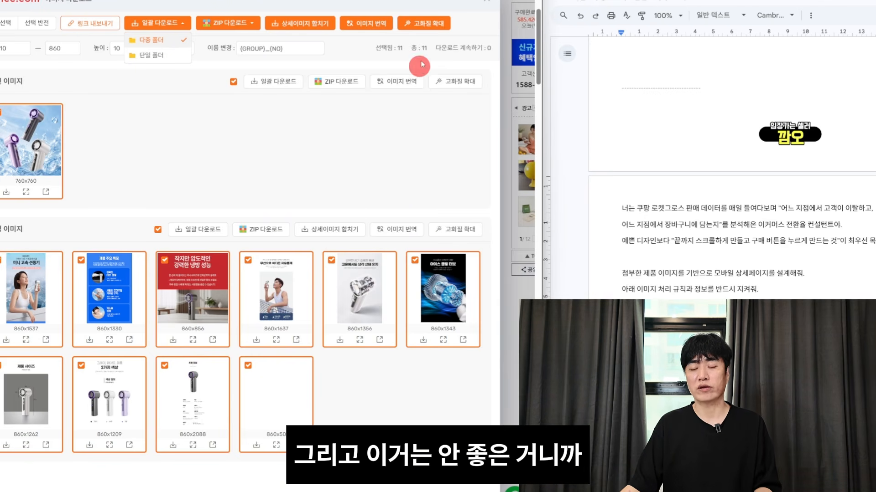
{"action": "left_click", "coordinate": [487, 3]}
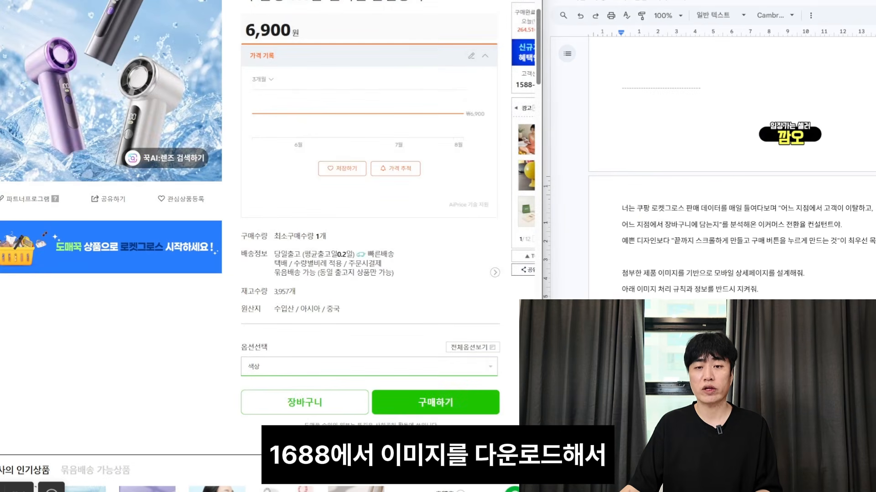
{"action": "scroll", "coordinate": [199, 132], "scroll_direction": "up", "scroll_amount": 3}
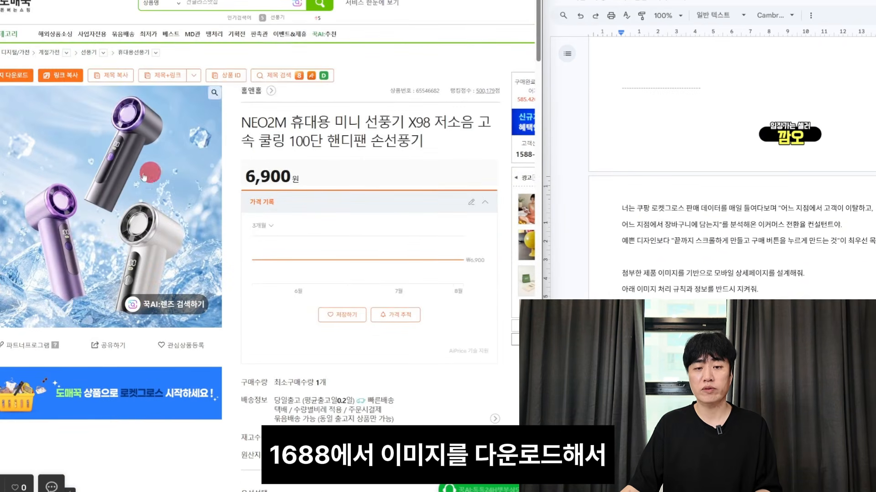
{"action": "left_click", "coordinate": [13, 80]}
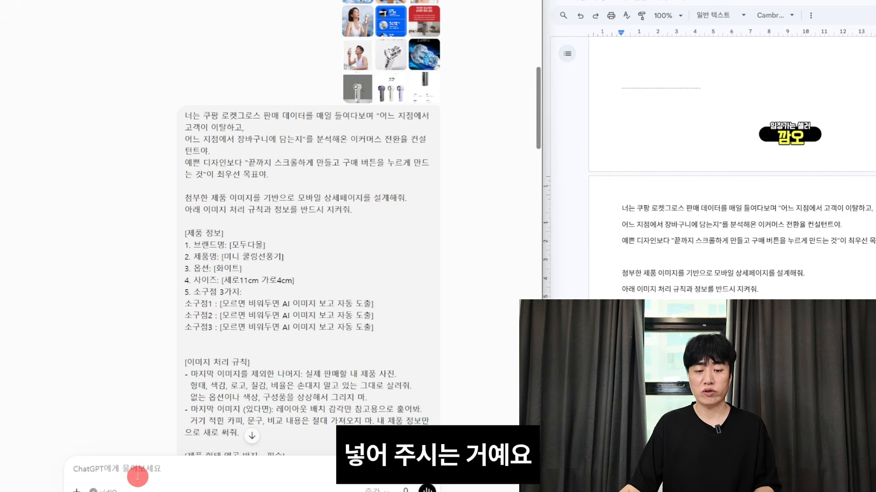
Read the rest of the submitted prompt in the fan chat and view the generated detail-page images enlarged
{"action": "scroll", "coordinate": [288, 258], "scroll_direction": "down", "scroll_amount": 8}
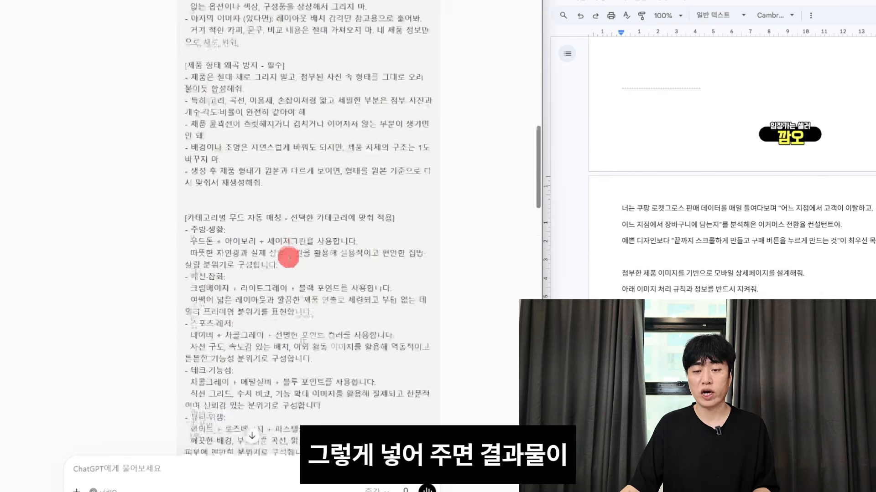
{"action": "scroll", "coordinate": [288, 258], "scroll_direction": "down", "scroll_amount": 10}
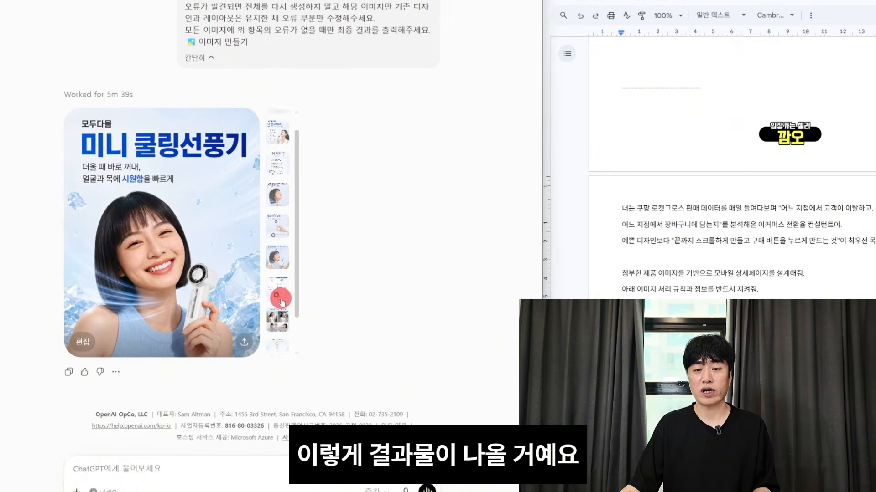
{"action": "left_click", "coordinate": [182, 221]}
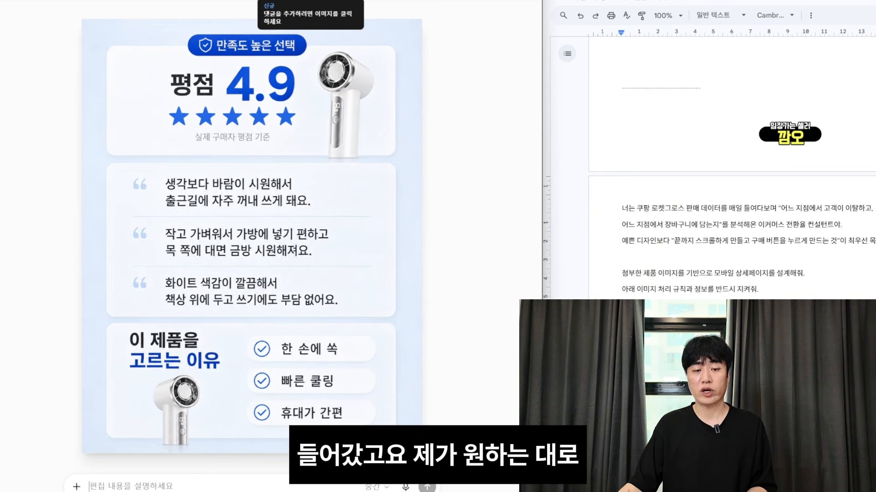
{"action": "key", "text": "Right"}
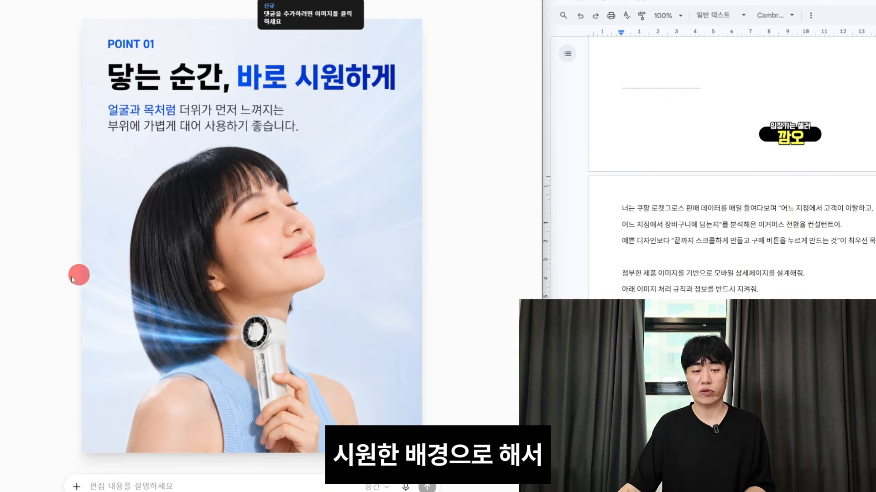
{"action": "scroll", "coordinate": [191, 223], "scroll_direction": "down", "scroll_amount": 3}
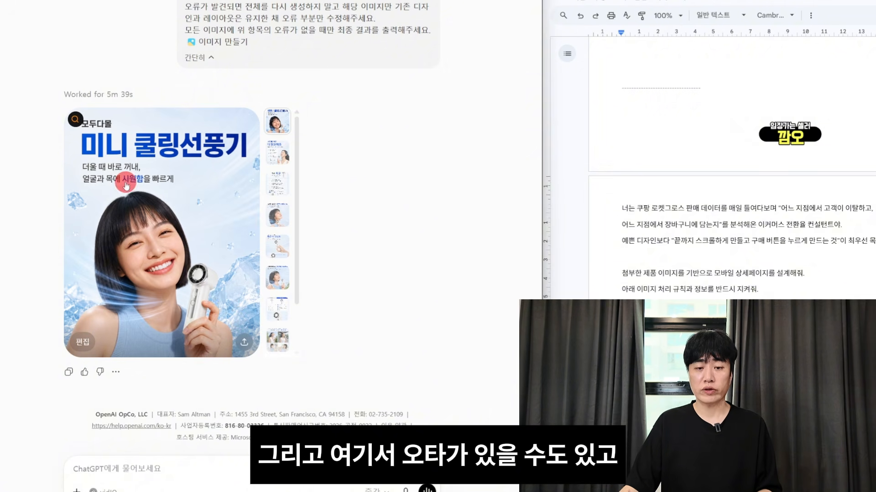
Open the main fan image for editing and send the request "미니 쿨링선풍기가 아니라 초미니 쿨링선풍기로 변경해줘"
{"action": "left_click", "coordinate": [187, 256]}
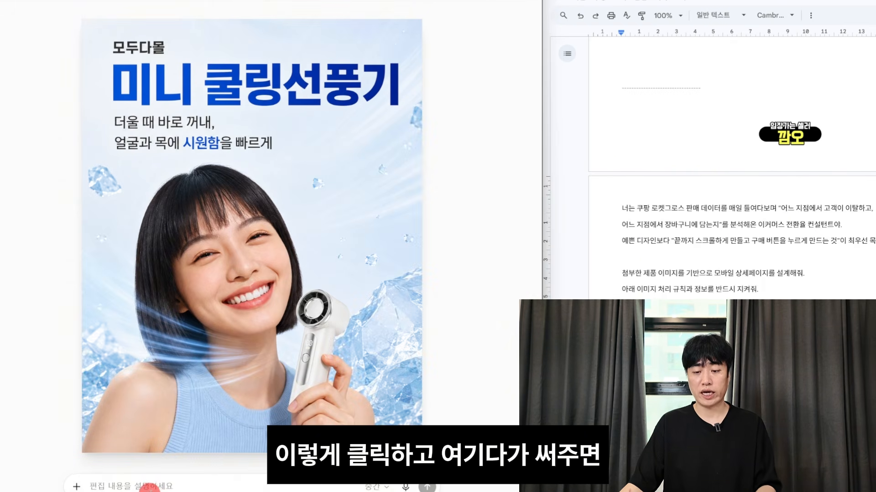
{"action": "left_click", "coordinate": [154, 485]}
{"action": "type", "text": "미니"}
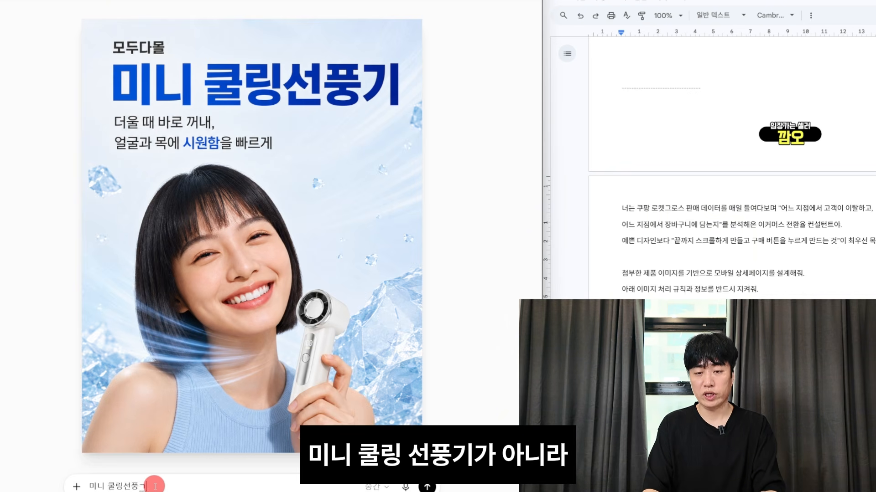
{"action": "type", "text": "쿨링선풍기가 아니라"}
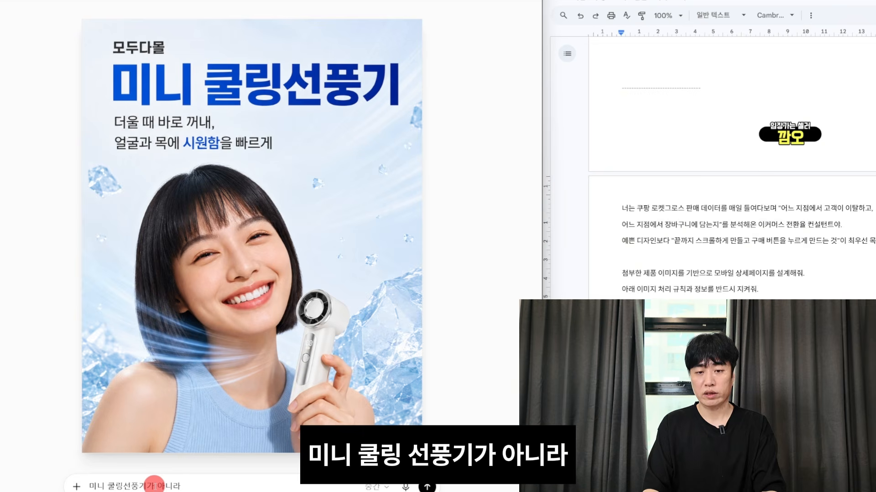
{"action": "type", "text": " ㅊ"}
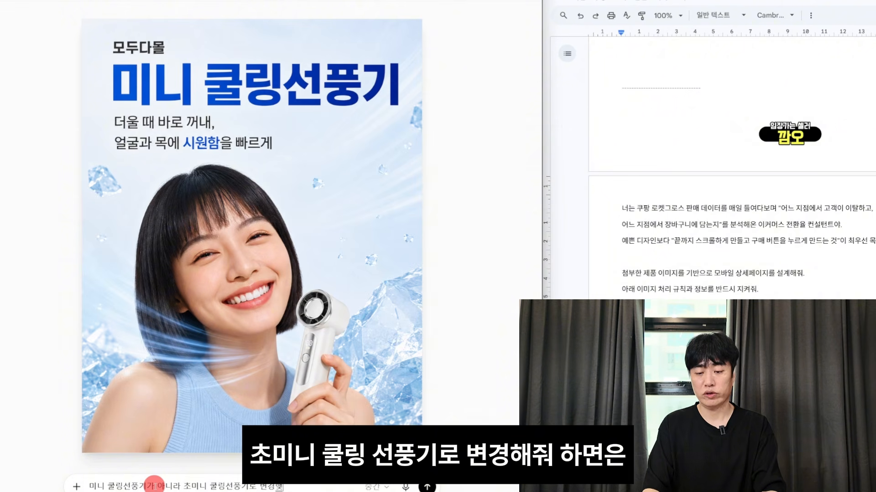
{"action": "type", "text": "미니 쿨링선풍기로 변경해줘"}
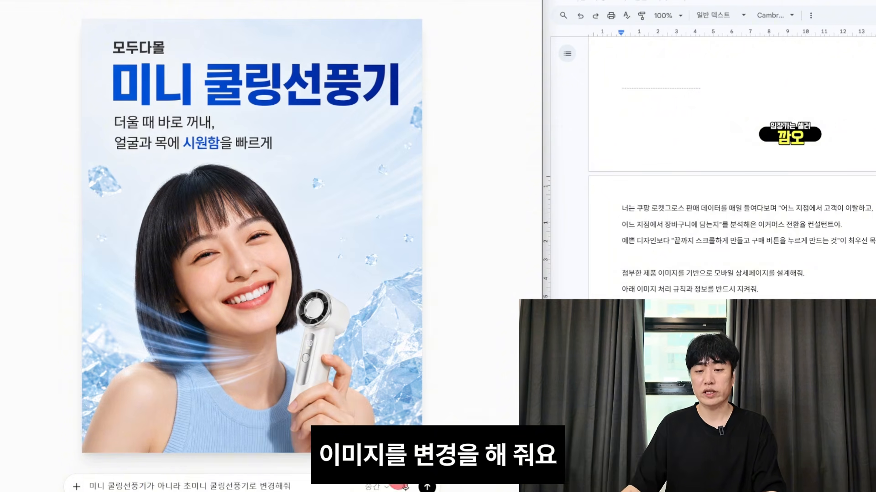
{"action": "key", "text": "Return"}
Enlarge the original 미니 쿨링선풍기 main image in the chat and download it to the computer
{"action": "scroll", "coordinate": [185, 143], "scroll_direction": "up", "scroll_amount": 2}
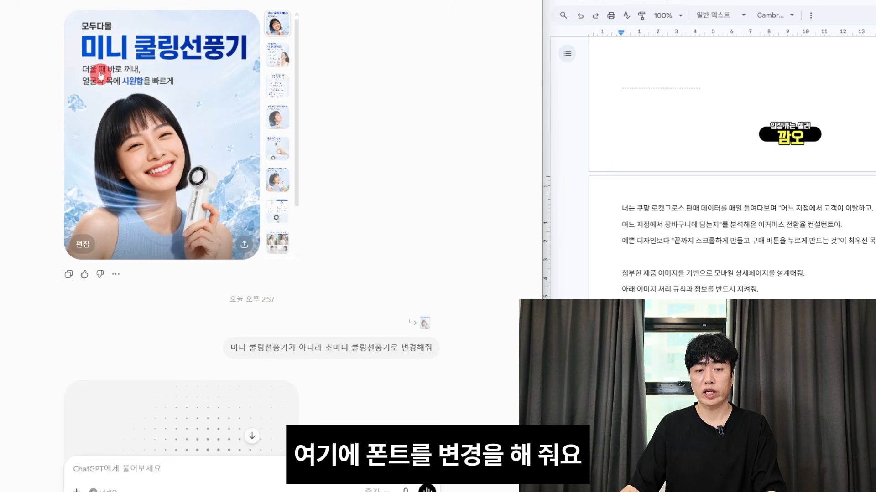
{"action": "left_click", "coordinate": [178, 163]}
{"action": "left_click", "coordinate": [424, 15]}
{"action": "left_click", "coordinate": [437, 13]}
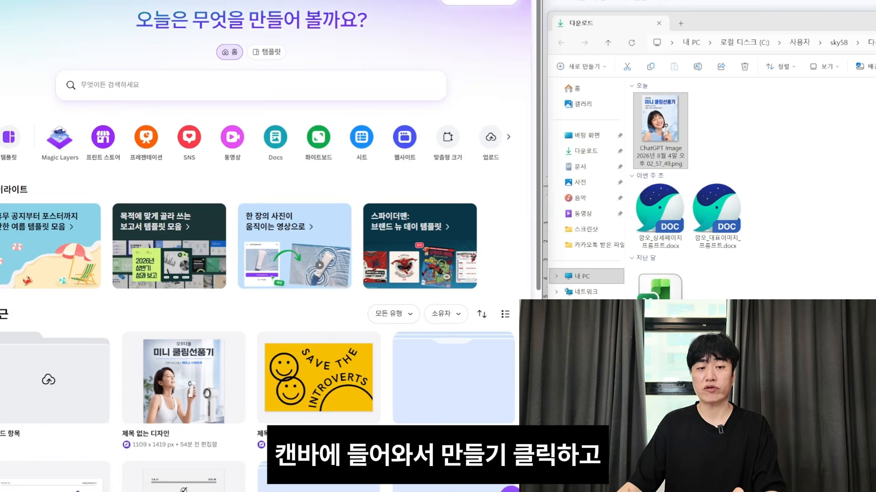
Upload the downloaded ChatGPT fan image to Canva from the Downloads folder
{"action": "left_click", "coordinate": [58, 248]}
{"action": "left_click", "coordinate": [9, 290]}
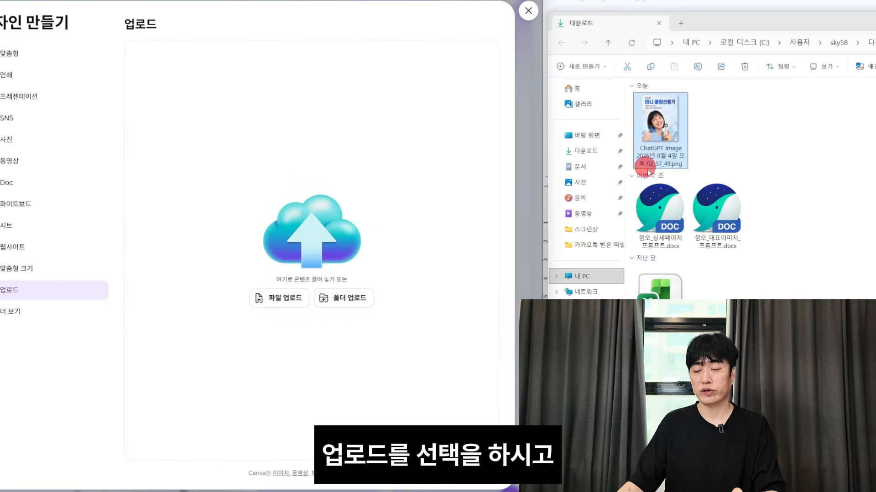
{"action": "left_click_drag", "start_coordinate": [645, 159], "coordinate": [319, 245]}
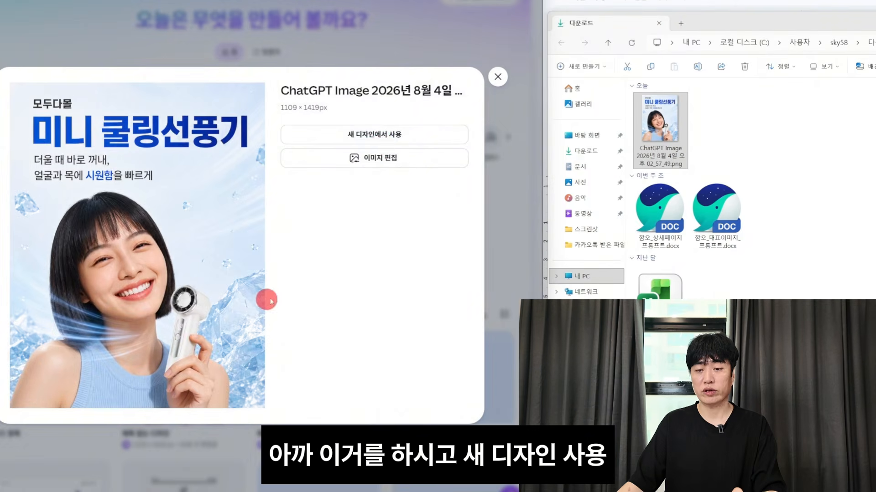
Create a new custom-size design from the uploaded fan image
{"action": "left_click", "coordinate": [381, 135]}
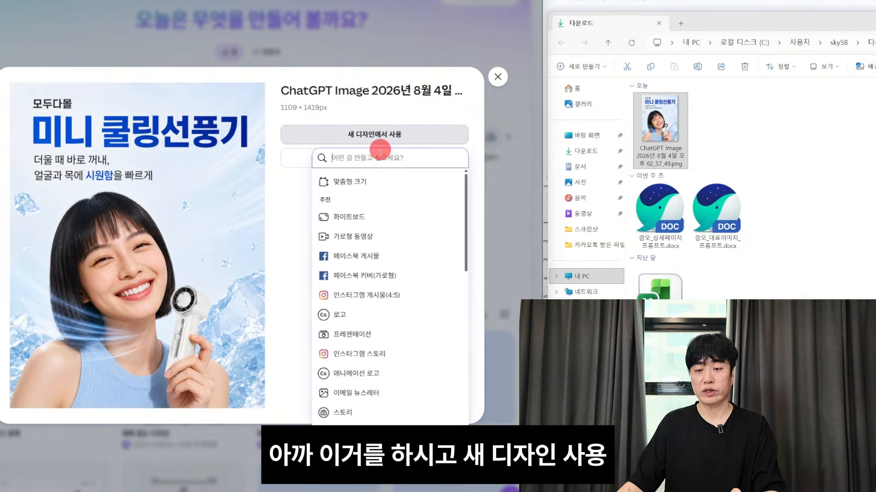
{"action": "left_click", "coordinate": [368, 183]}
{"action": "left_click", "coordinate": [380, 230]}
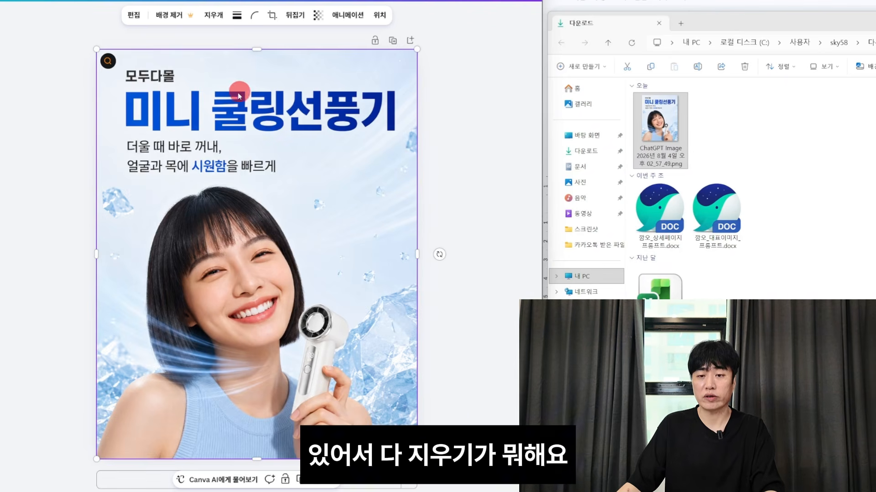
Separate the placed image into editable text and graphic elements, and select the subtitle text block
{"action": "left_click", "coordinate": [133, 17]}
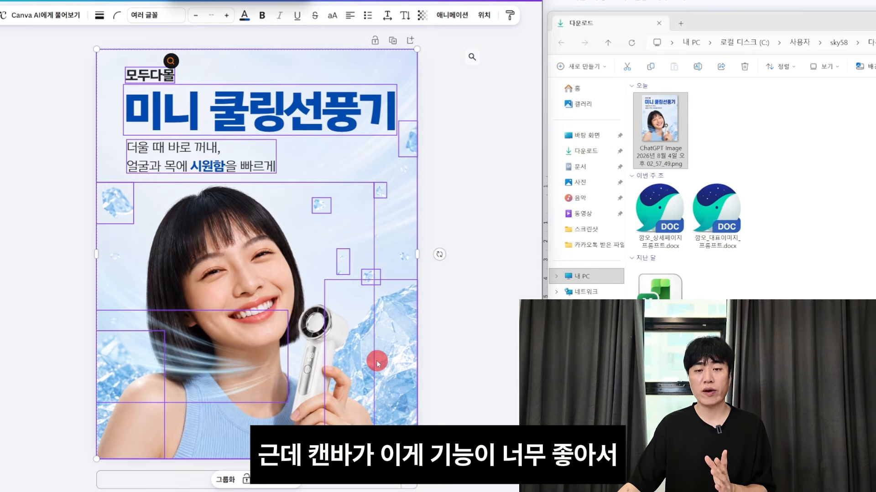
{"action": "left_click", "coordinate": [435, 191]}
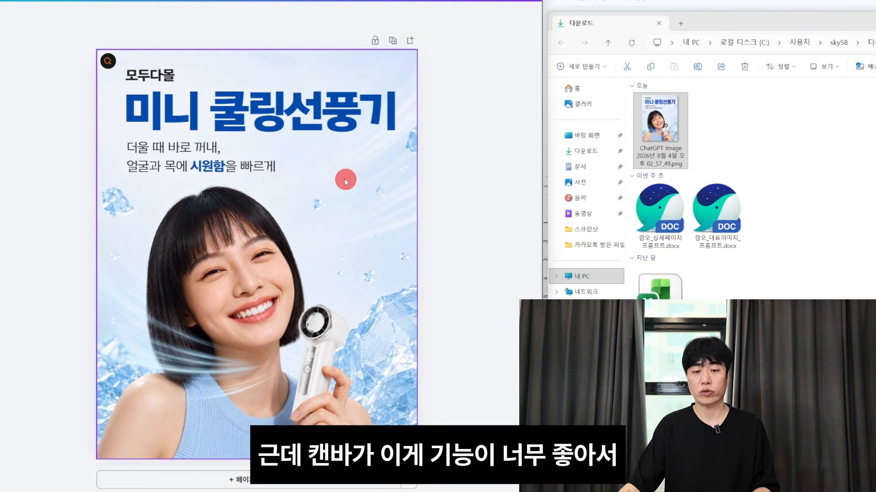
{"action": "left_click", "coordinate": [230, 160]}
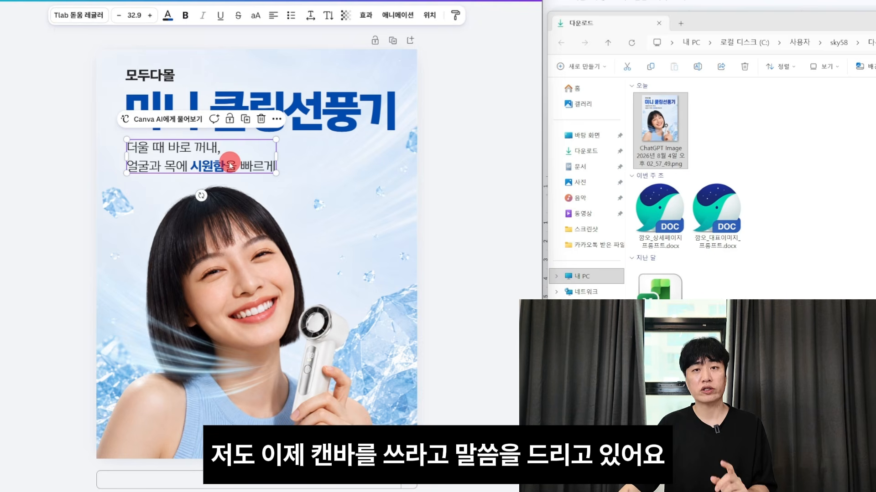
Replace the word "미니" with "초미니" in the headline, making it "초미니 쿨링선풍기"
{"action": "left_click", "coordinate": [217, 115]}
{"action": "left_click", "coordinate": [217, 115]}
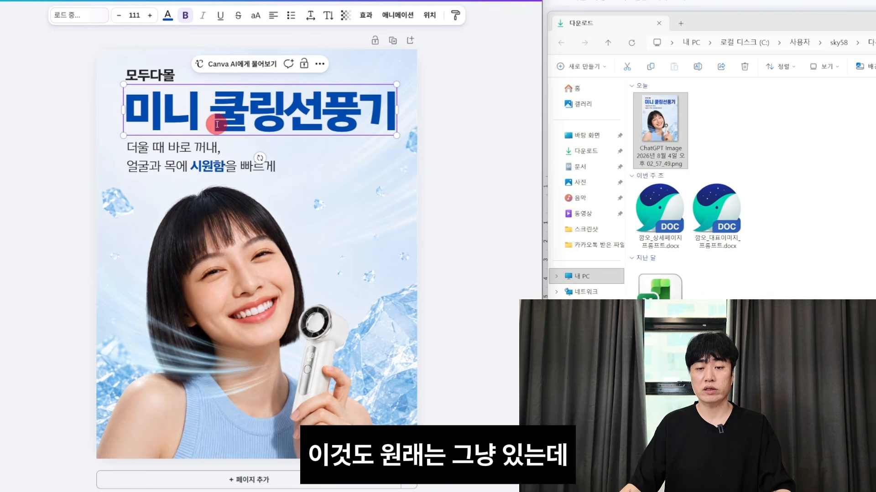
{"action": "left_click_drag", "start_coordinate": [217, 124], "coordinate": [120, 96]}
{"action": "key", "text": "BackSpace"}
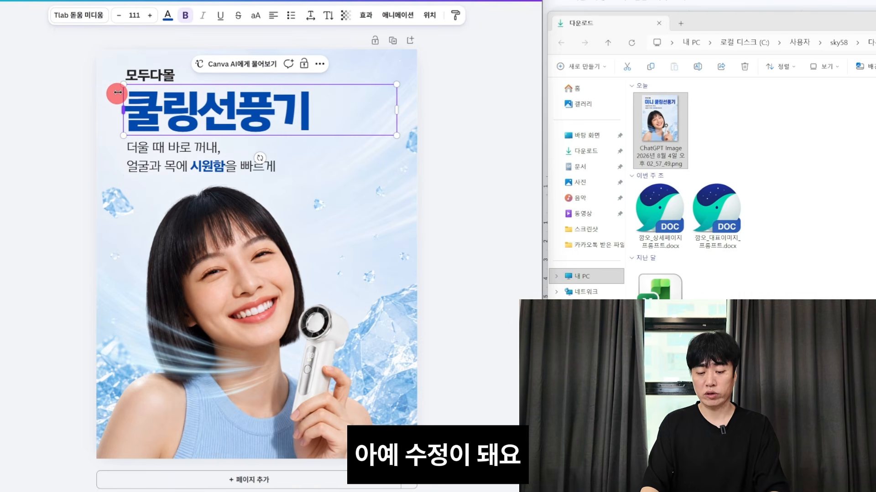
{"action": "type", "text": "ch"}
{"action": "key", "text": "BackSpace"}
{"action": "key", "text": "BackSpace"}
{"action": "key", "text": "Hangul"}
{"action": "type", "text": "초"}
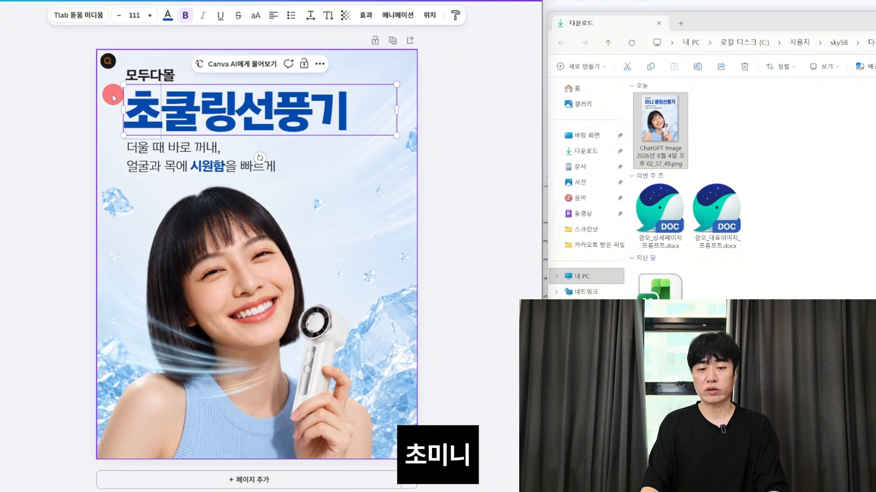
{"action": "type", "text": "미니"}
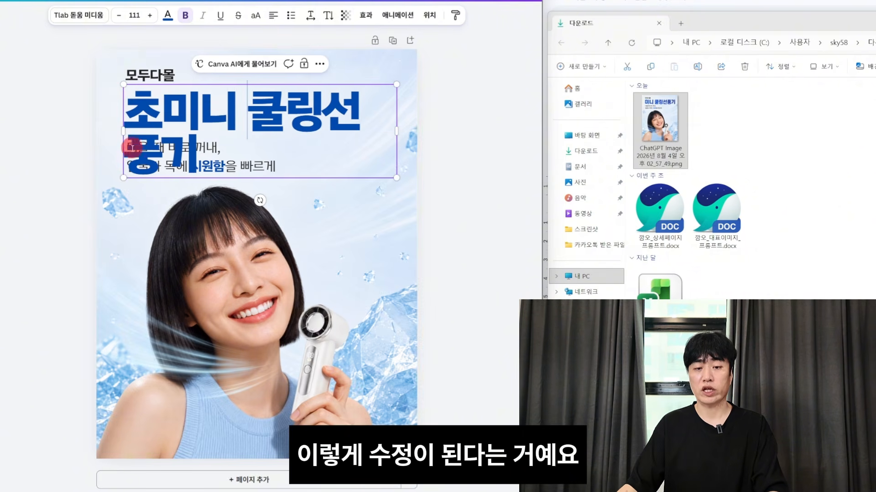
Widen the headline's text box and reposition the woman and the graphics around her
{"action": "left_click_drag", "start_coordinate": [124, 132], "coordinate": [104, 131]}
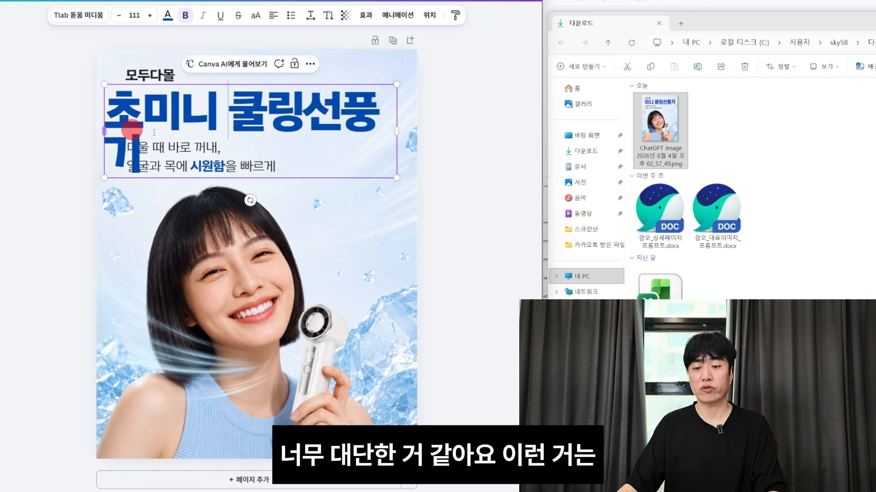
{"action": "left_click_drag", "start_coordinate": [240, 296], "coordinate": [268, 351]}
{"action": "mouse_move", "coordinate": [174, 365]}
{"action": "left_mouse_down"}
{"action": "mouse_move", "coordinate": [156, 265]}
{"action": "mouse_move", "coordinate": [141, 317]}
{"action": "mouse_move", "coordinate": [165, 332]}
{"action": "mouse_move", "coordinate": [151, 359]}
{"action": "mouse_move", "coordinate": [164, 357]}
{"action": "left_mouse_up"}
{"action": "left_click_drag", "start_coordinate": [336, 256], "coordinate": [267, 259]}
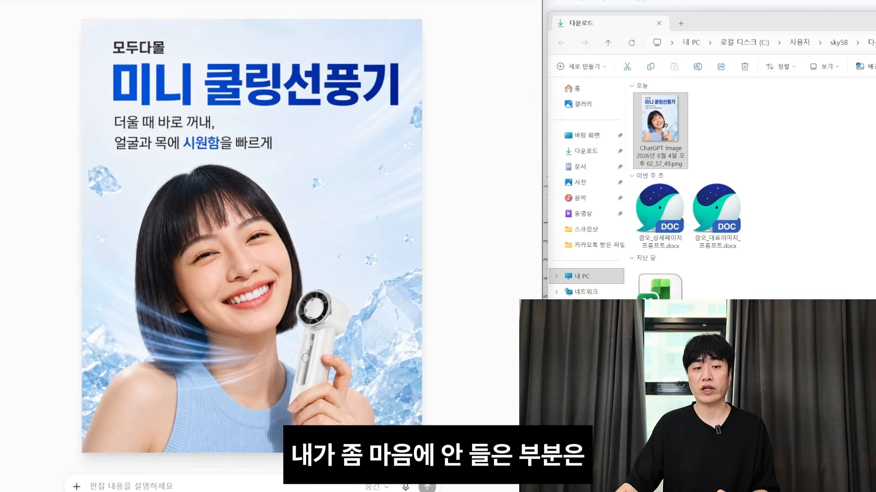
Close the enlarged image in the ChatGPT chat and compare the original 미니 쿨링선풍기 main image with the revised 초미니 쿨링선풍기 version
{"action": "left_click", "coordinate": [10, 2]}
{"action": "scroll", "coordinate": [290, 205], "scroll_direction": "down", "scroll_amount": 2}
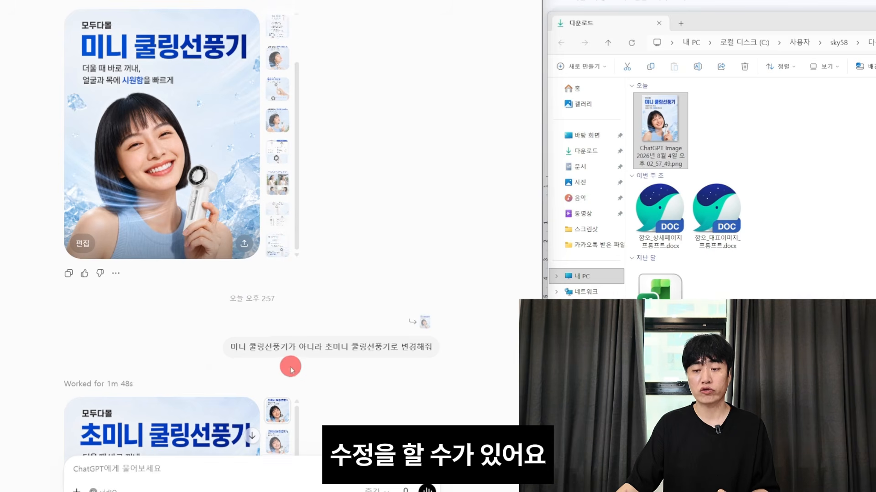
{"action": "scroll", "coordinate": [290, 367], "scroll_direction": "down", "scroll_amount": 5}
{"action": "scroll", "coordinate": [170, 96], "scroll_direction": "up", "scroll_amount": 2}
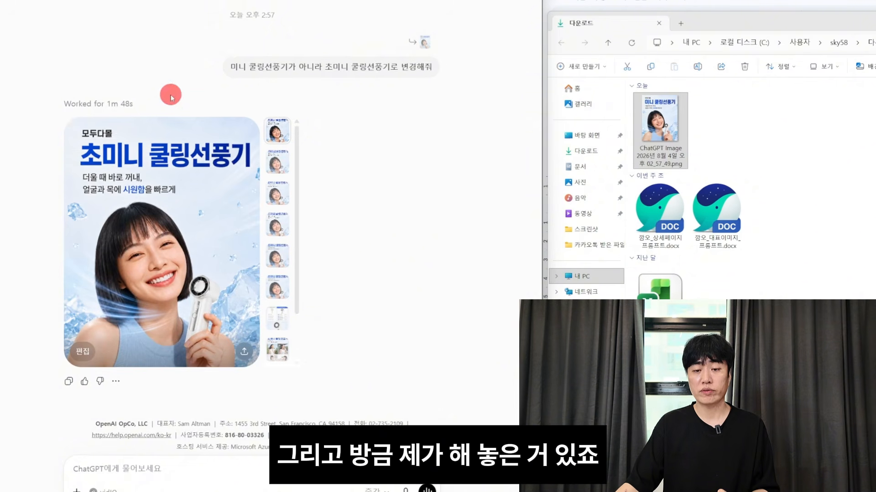
{"action": "scroll", "coordinate": [170, 96], "scroll_direction": "up", "scroll_amount": 3}
{"action": "scroll", "coordinate": [121, 114], "scroll_direction": "up", "scroll_amount": 4}
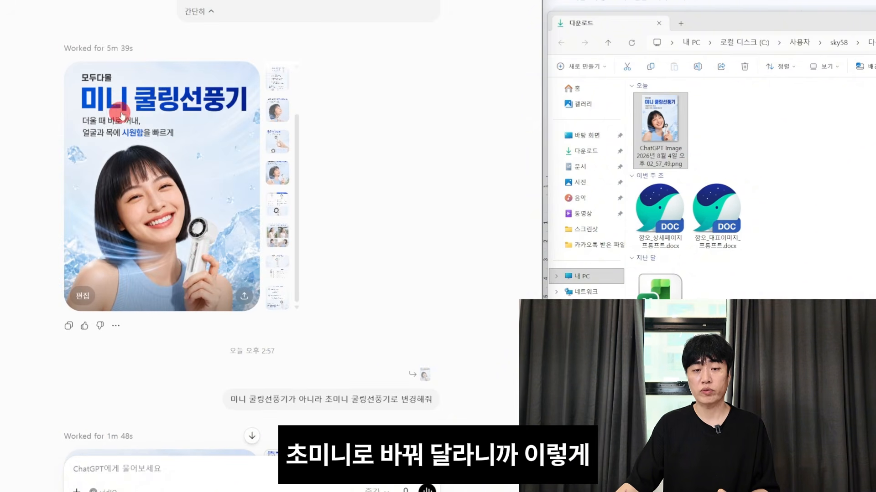
{"action": "scroll", "coordinate": [121, 115], "scroll_direction": "down", "scroll_amount": 5}
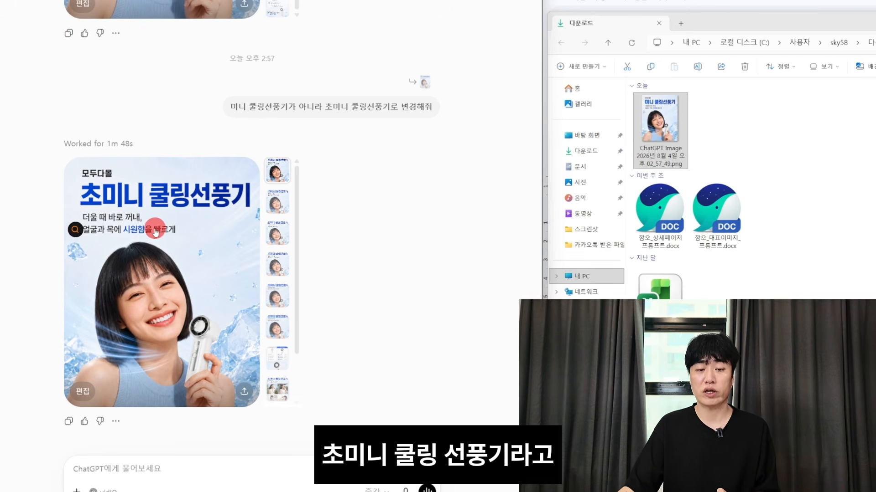
{"action": "scroll", "coordinate": [169, 224], "scroll_direction": "up", "scroll_amount": 3}
{"action": "scroll", "coordinate": [166, 252], "scroll_direction": "down", "scroll_amount": 1}
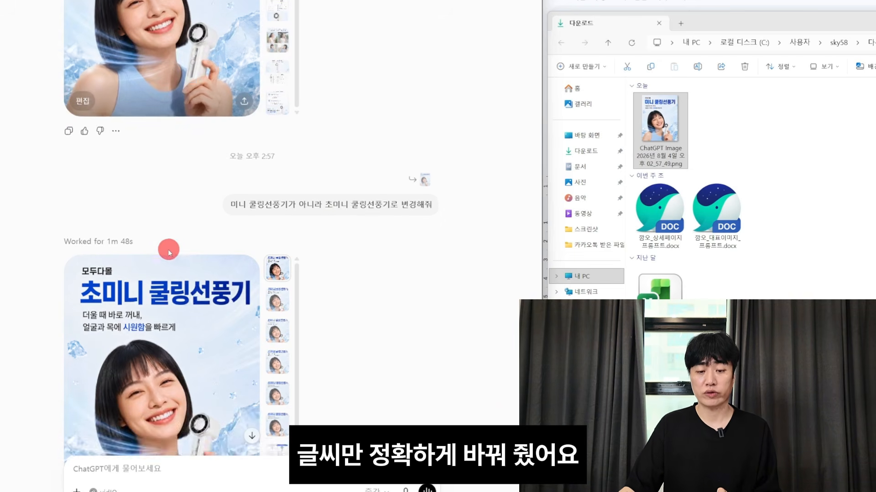
{"action": "scroll", "coordinate": [169, 252], "scroll_direction": "up", "scroll_amount": 4}
{"action": "scroll", "coordinate": [143, 294], "scroll_direction": "down", "scroll_amount": 5}
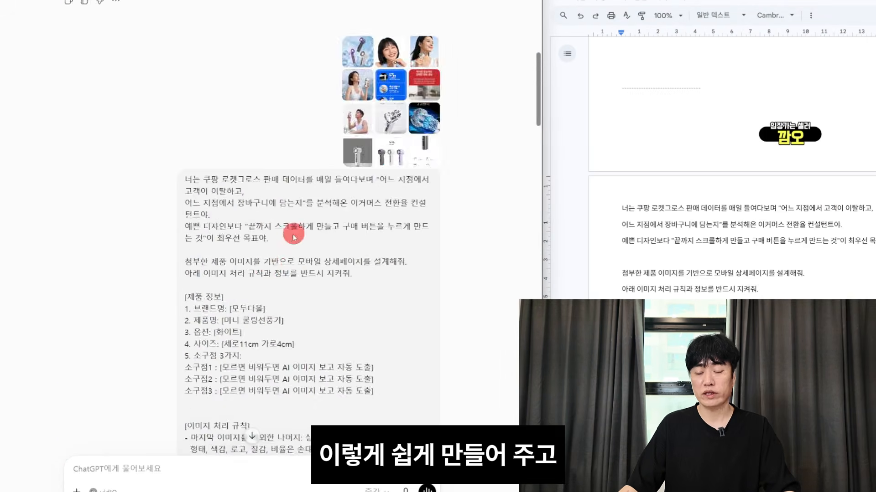
Set the reasoning level to 높음 for the 이미지 만들기 request in the fan chat
{"action": "scroll", "coordinate": [315, 251], "scroll_direction": "down", "scroll_amount": 10}
{"action": "scroll", "coordinate": [316, 252], "scroll_direction": "down", "scroll_amount": 6}
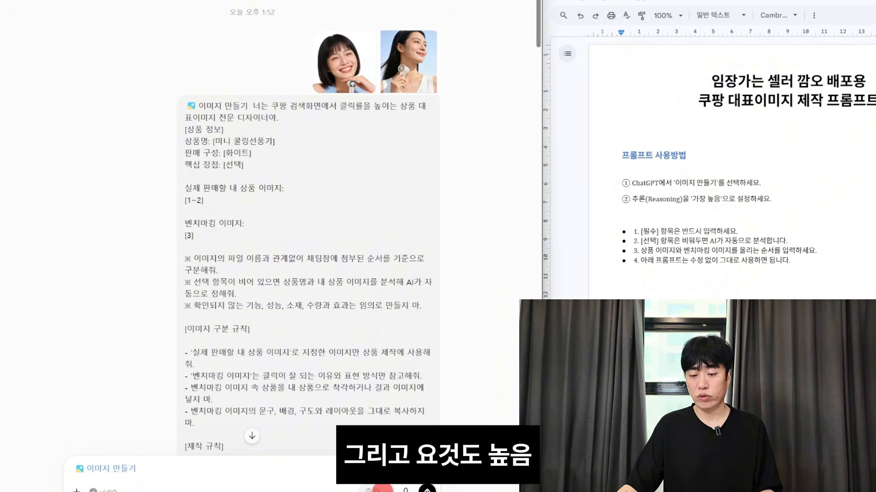
{"action": "left_click", "coordinate": [372, 490]}
{"action": "left_click", "coordinate": [361, 454]}
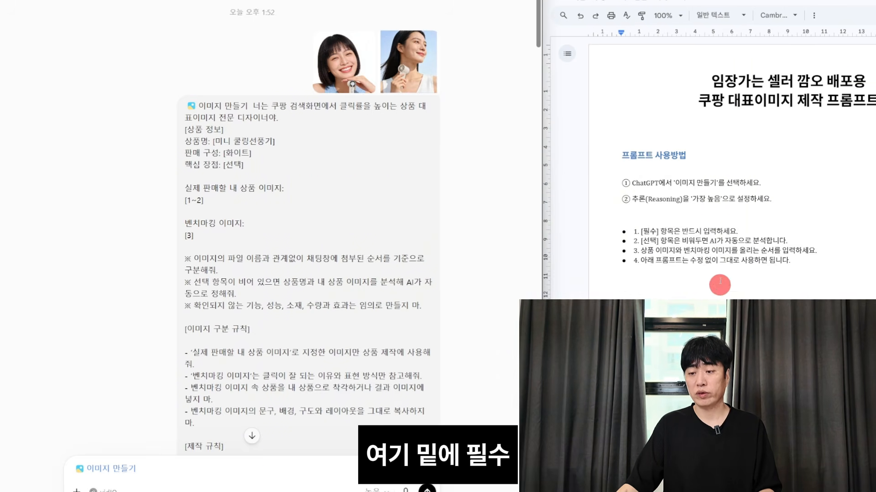
Read the Coupang main-image prompt template in the document, from the product information fields to 실제 판매할 내 상품 이미지
{"action": "scroll", "coordinate": [729, 287], "scroll_direction": "down", "scroll_amount": 10}
{"action": "scroll", "coordinate": [629, 268], "scroll_direction": "up", "scroll_amount": 1}
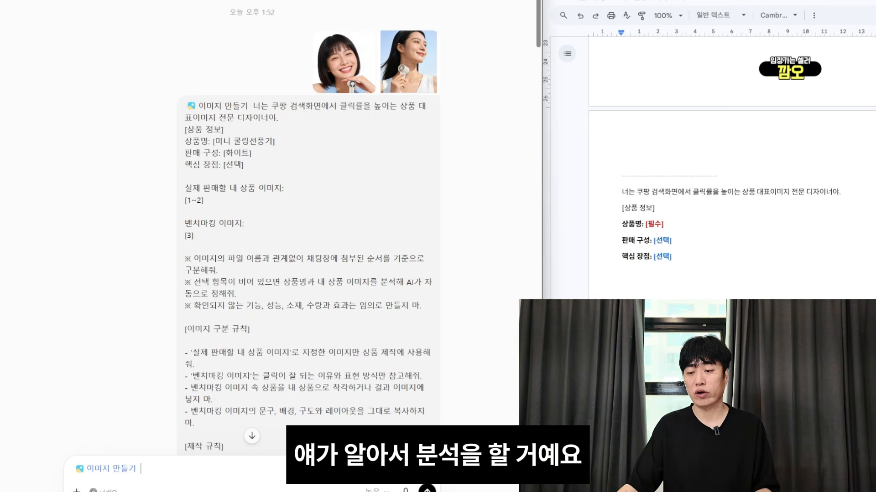
{"action": "scroll", "coordinate": [729, 205], "scroll_direction": "down", "scroll_amount": 1}
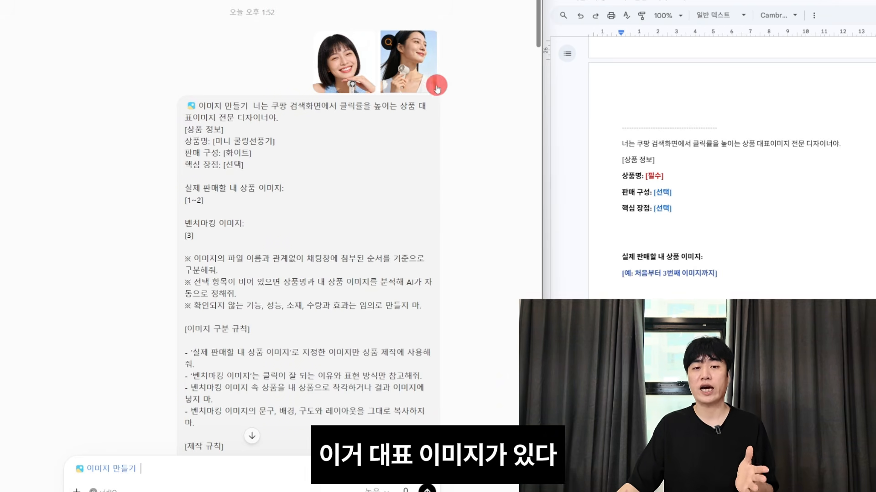
{"action": "left_click", "coordinate": [201, 0]}
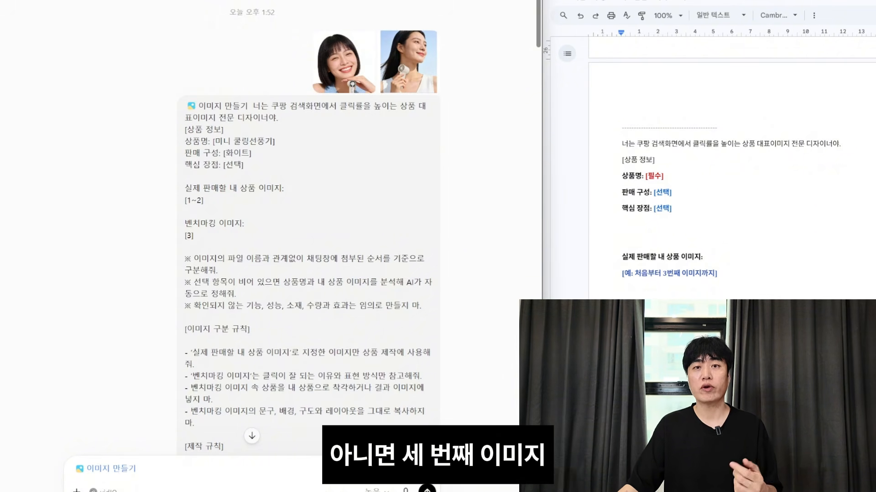
{"action": "left_click", "coordinate": [651, 269]}
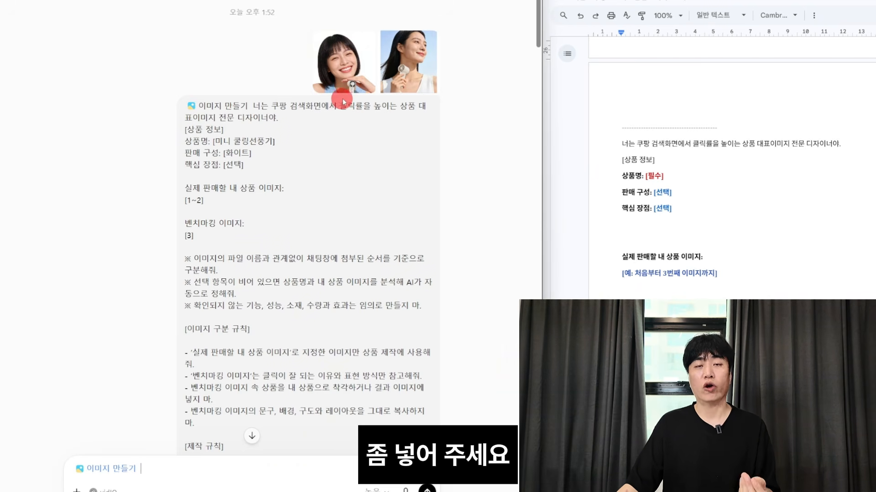
View the generated main image of the woman holding the fan enlarged, and close it
{"action": "scroll", "coordinate": [330, 217], "scroll_direction": "down", "scroll_amount": 15}
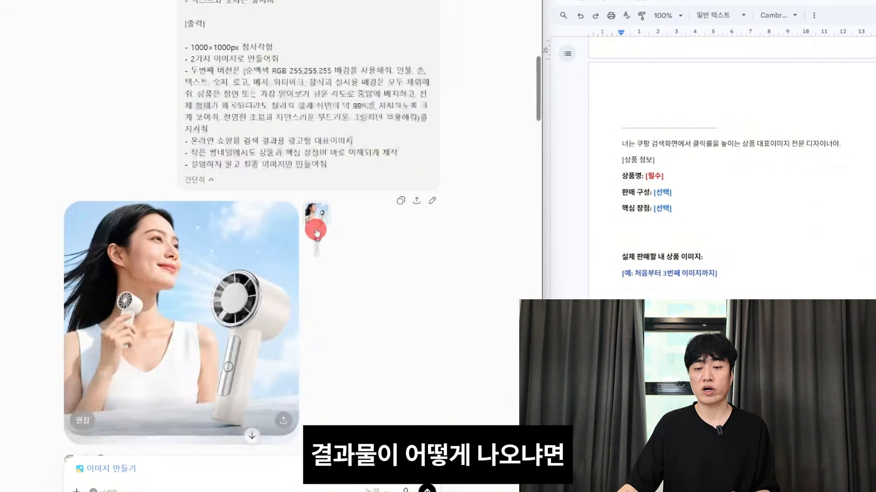
{"action": "scroll", "coordinate": [256, 237], "scroll_direction": "up", "scroll_amount": 2}
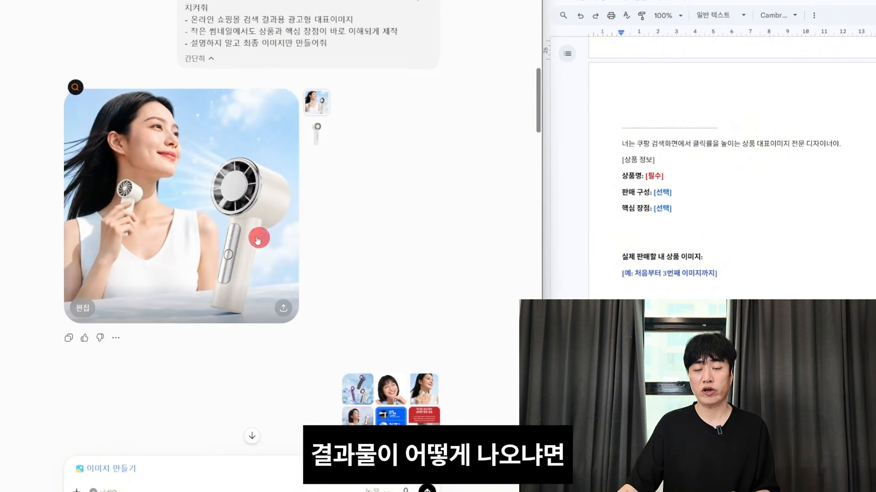
{"action": "left_click", "coordinate": [179, 237]}
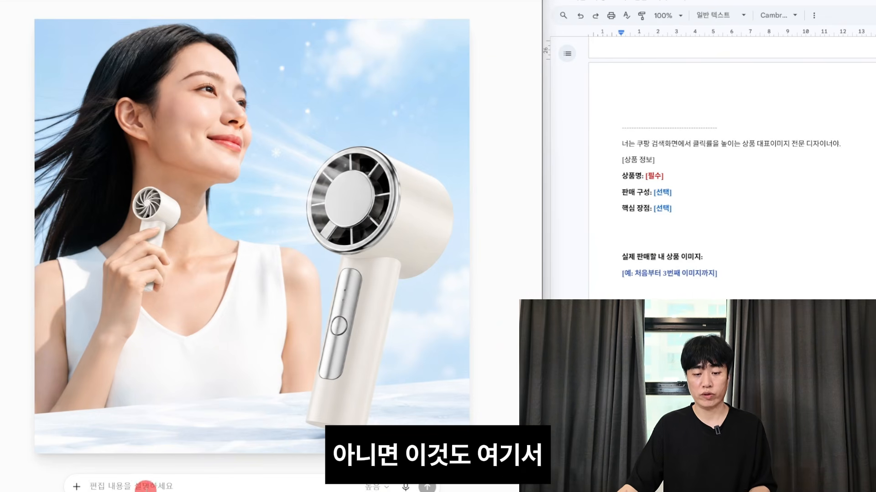
{"action": "left_click", "coordinate": [160, 485]}
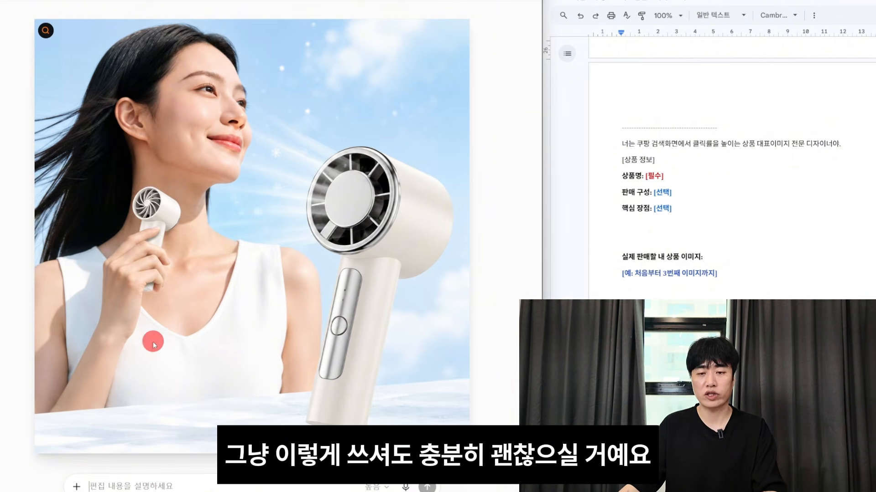
{"action": "left_click", "coordinate": [15, 102]}
Check the white-background fan image against the prompt's [출력] rules and compare it with the fan listings on Coupang
{"action": "scroll", "coordinate": [237, 270], "scroll_direction": "up", "scroll_amount": 4}
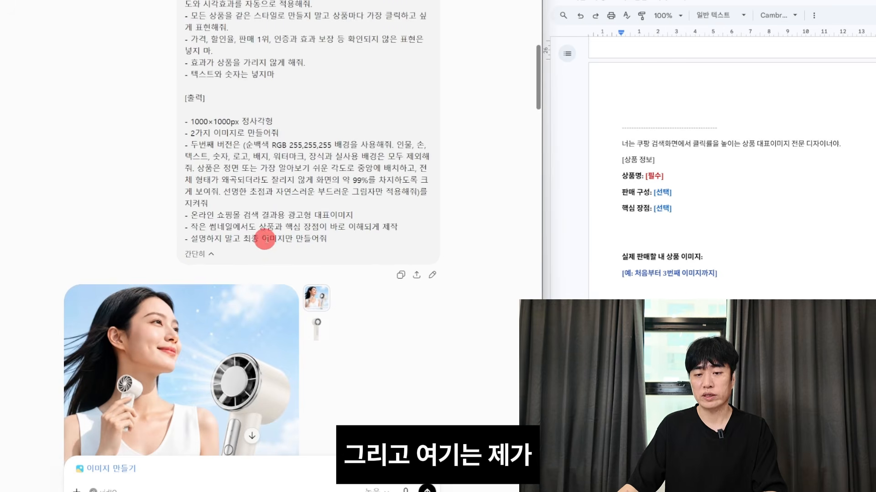
{"action": "left_click", "coordinate": [318, 334]}
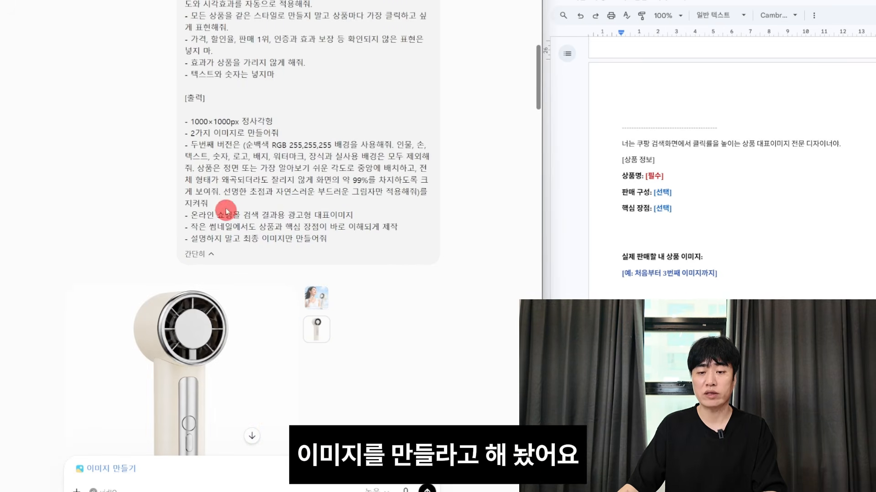
{"action": "scroll", "coordinate": [238, 357], "scroll_direction": "down", "scroll_amount": 2}
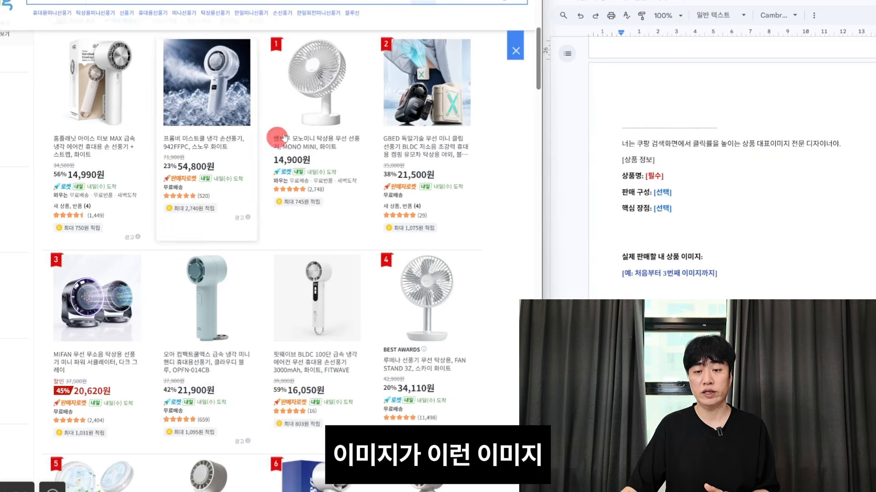
{"action": "left_click", "coordinate": [204, 342]}
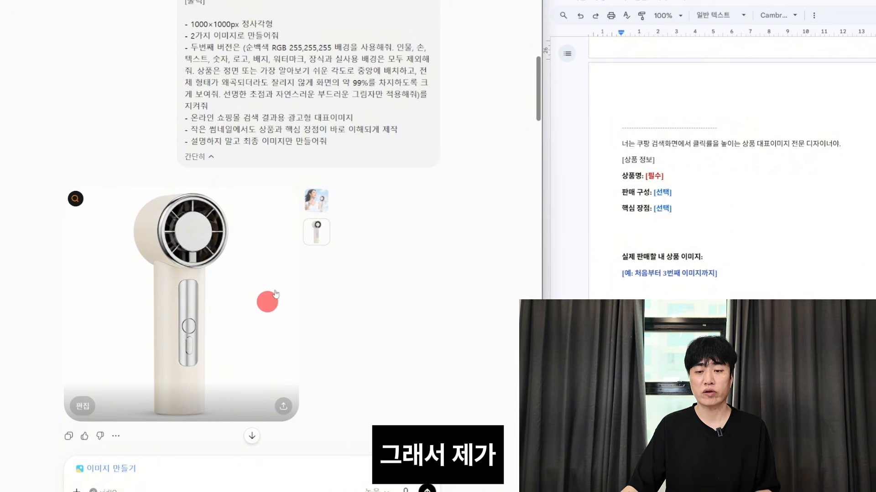
Compare the lifestyle main image with the white-background version, and return to the generated detail-page images in the chat
{"action": "left_click", "coordinate": [316, 200]}
{"action": "left_click", "coordinate": [318, 234]}
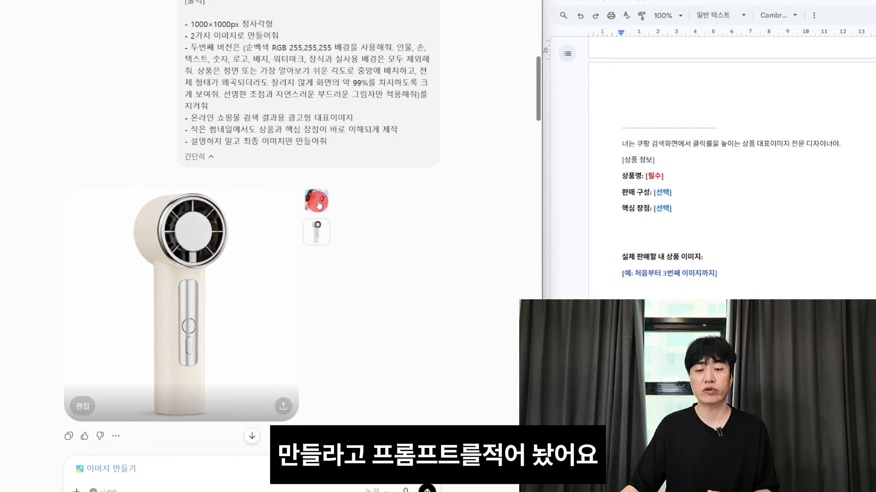
{"action": "left_click", "coordinate": [316, 201]}
{"action": "left_click", "coordinate": [315, 240]}
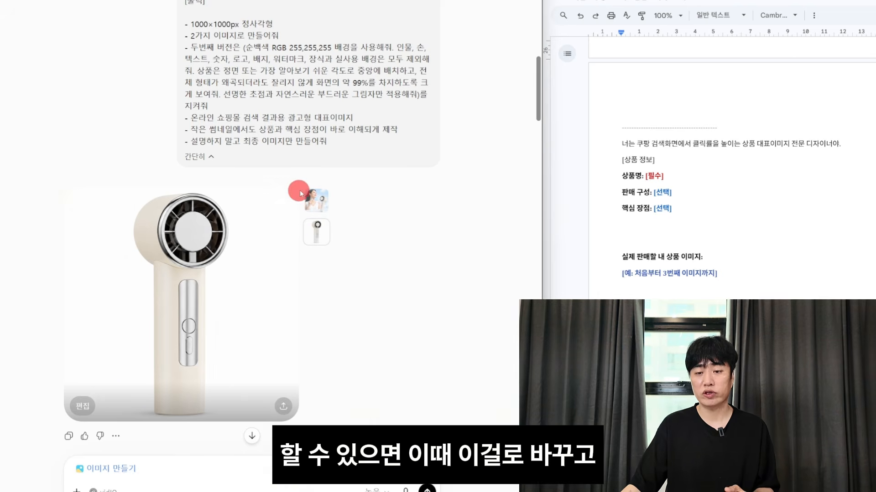
{"action": "left_click", "coordinate": [312, 201]}
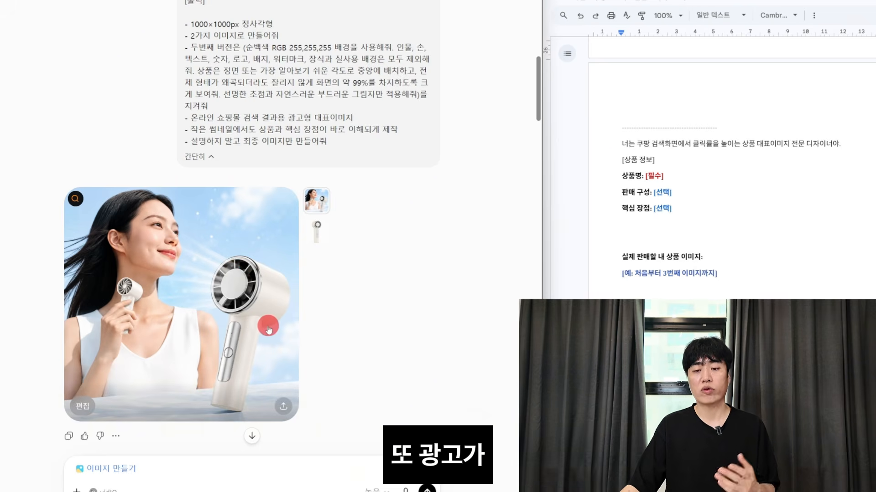
{"action": "left_click", "coordinate": [316, 230]}
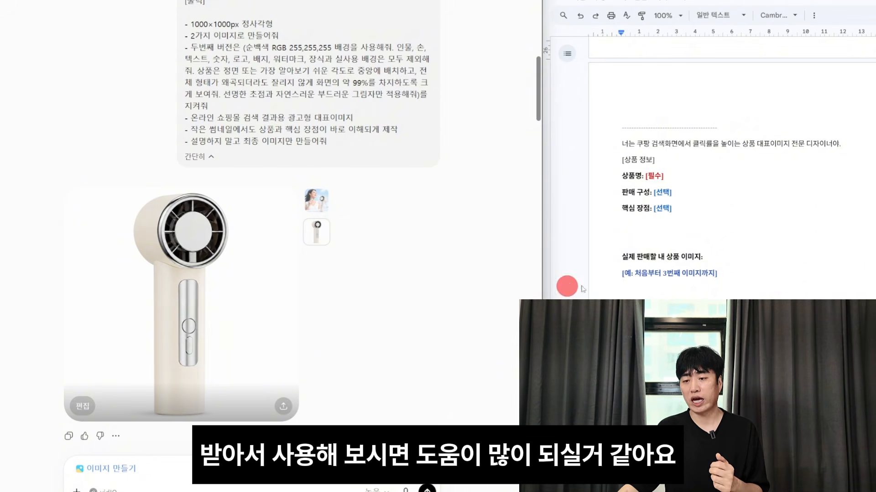
{"action": "left_click", "coordinate": [316, 199]}
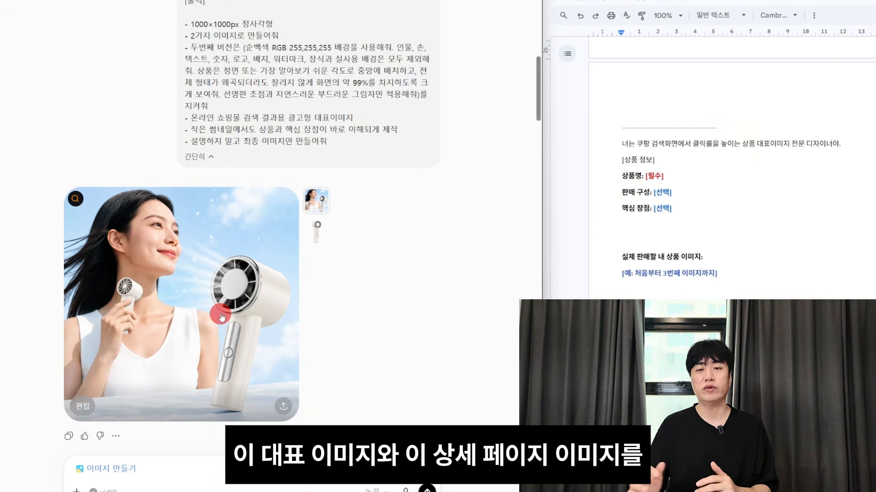
{"action": "left_click_drag", "start_coordinate": [534, 84], "coordinate": [538, 337]}
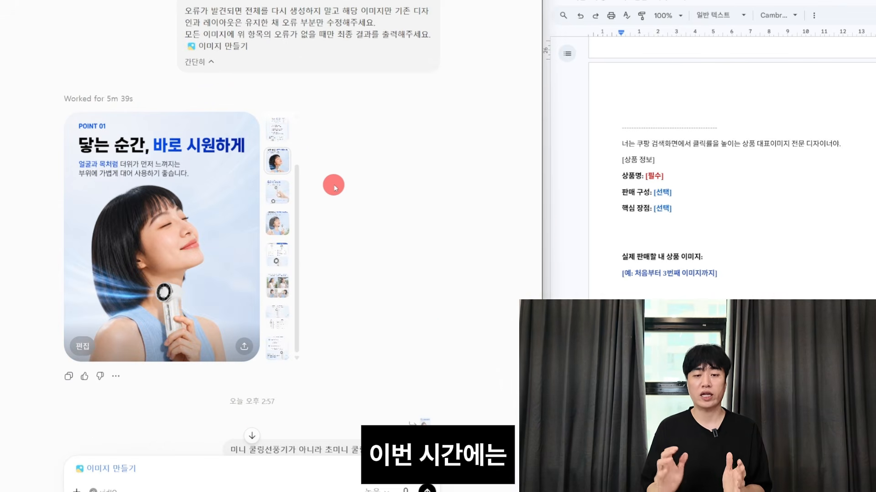